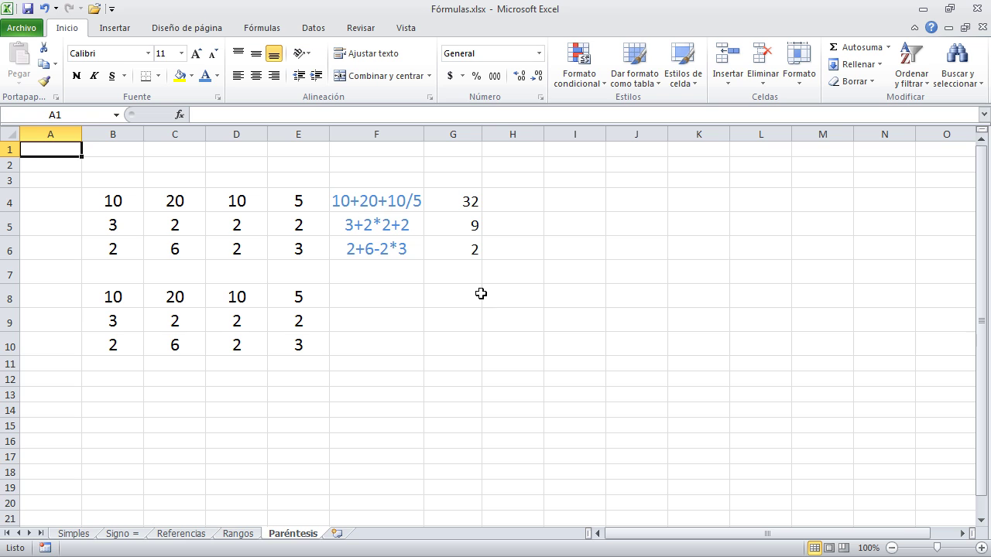
# Review G4's formula giving 32 against B4:D4 (total 40) and the divisor 5 in E4.
pyautogui.click(467, 202)
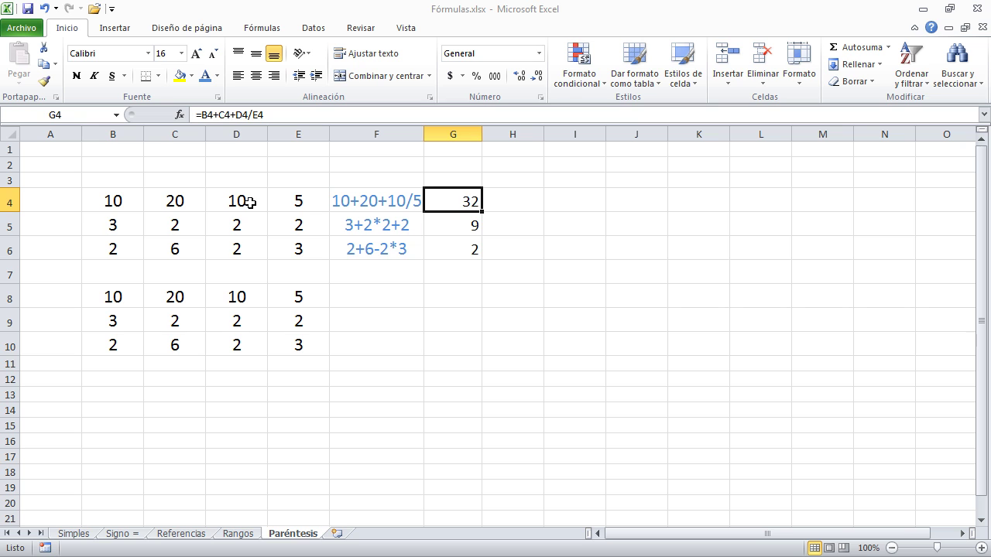
pyautogui.moveTo(249, 202); pyautogui.dragTo(106, 200)
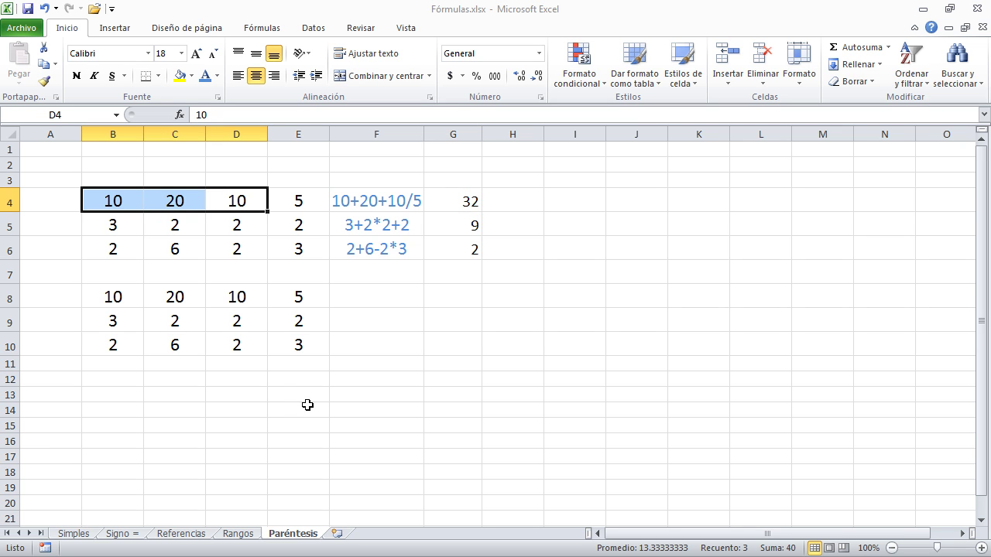
pyautogui.click(299, 202)
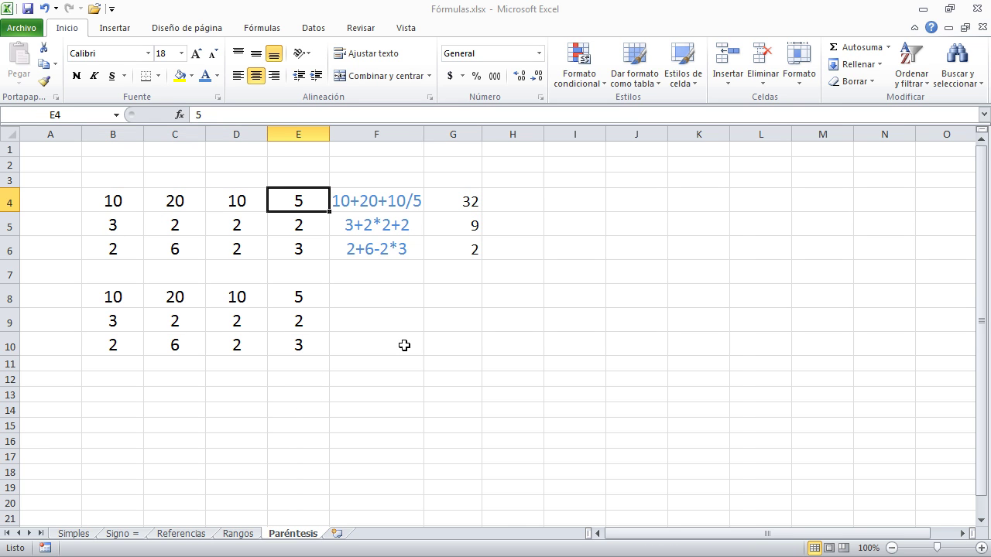
pyautogui.moveTo(233, 201); pyautogui.dragTo(118, 202)
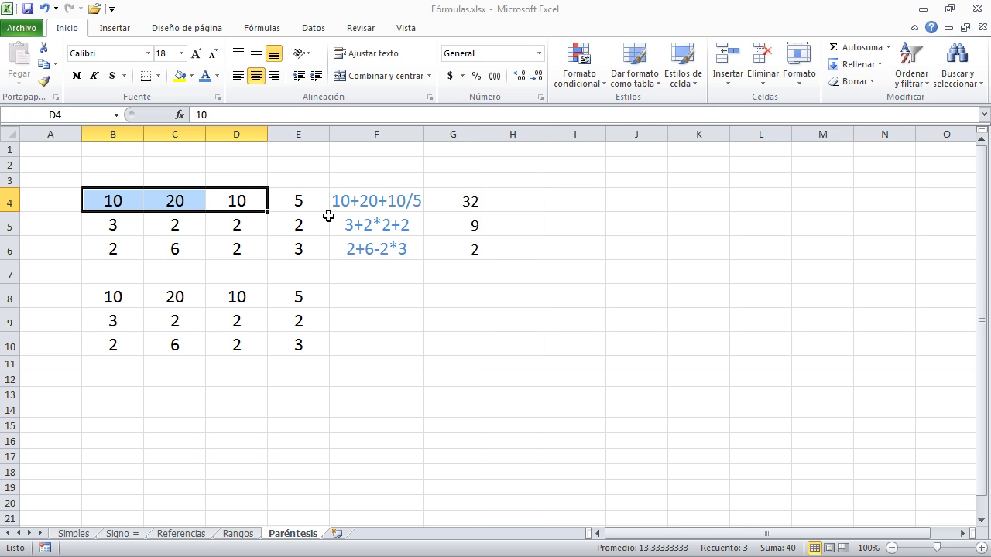
pyautogui.click(463, 205)
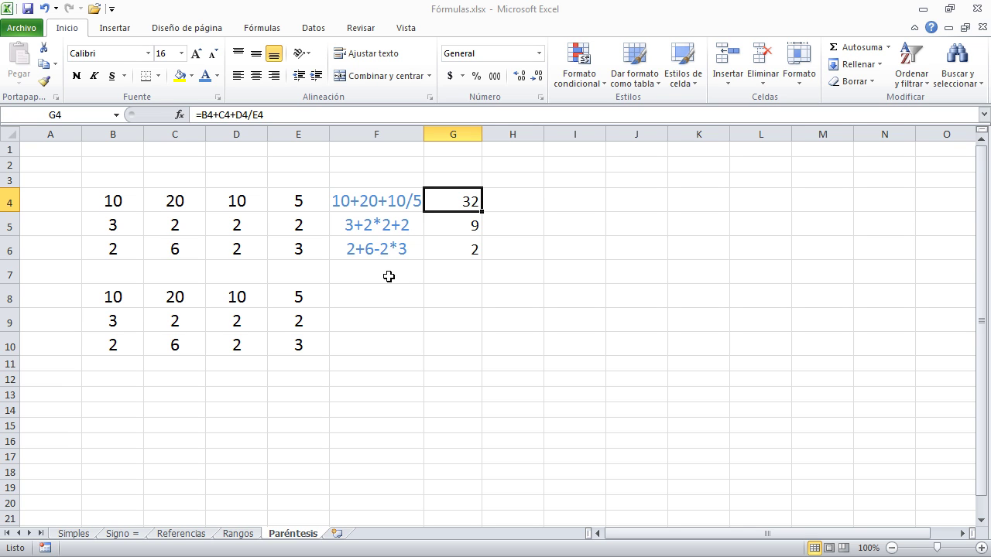
pyautogui.click(410, 208)
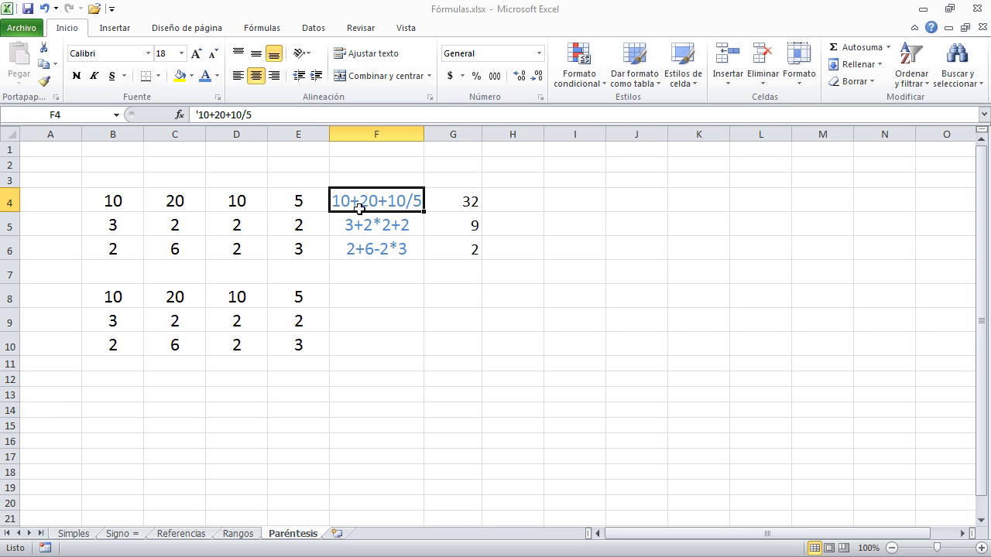
pyautogui.click(475, 203)
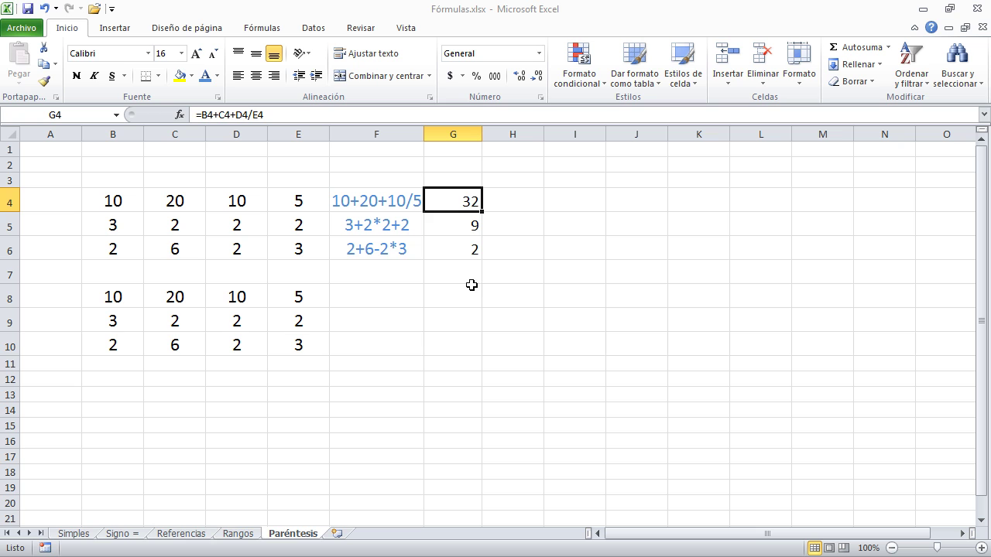
# Check G5's formula giving 9 against the values 3 in B5 and 2 in C5.
pyautogui.click(456, 226)
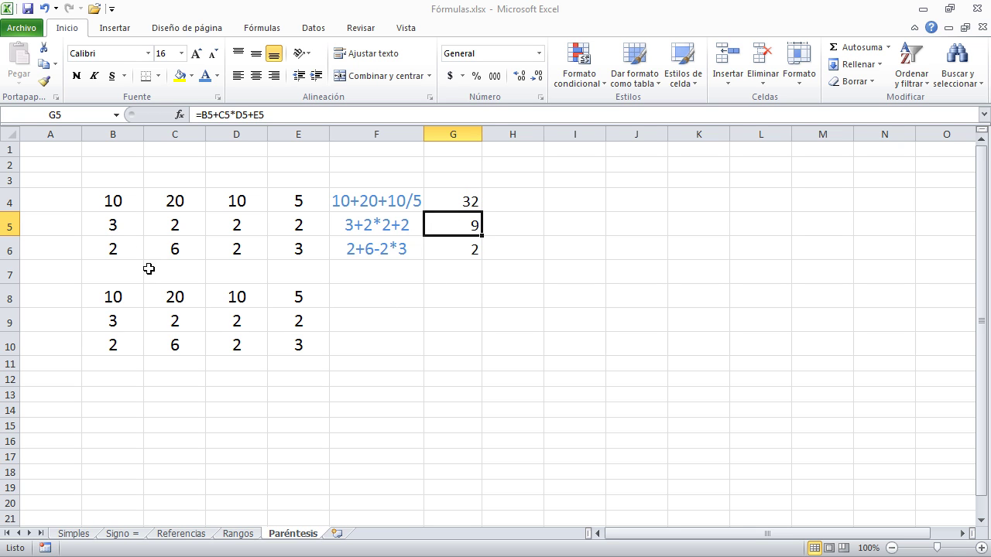
pyautogui.click(117, 225)
pyautogui.click(177, 227)
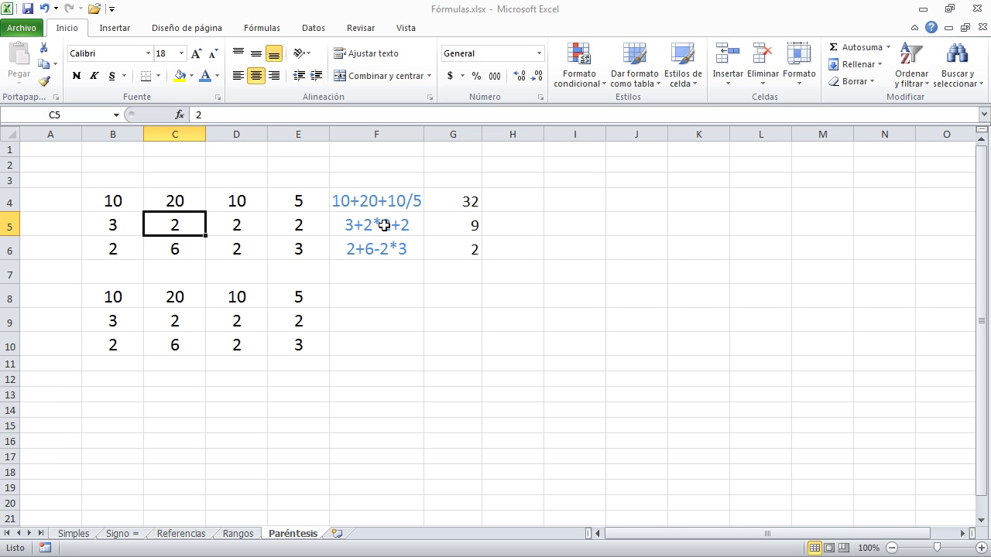
pyautogui.click(461, 225)
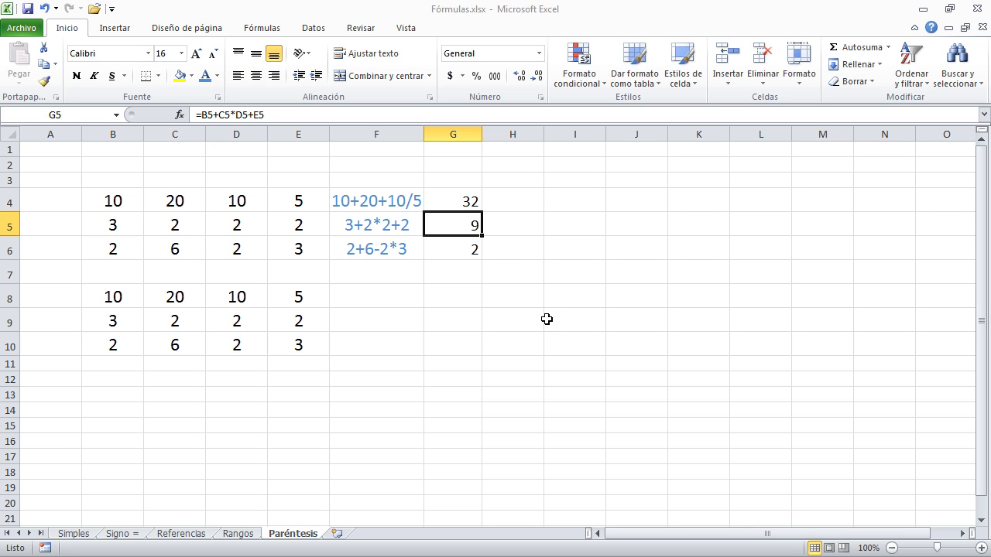
pyautogui.click(480, 246)
pyautogui.press('Up')
# Compare the written expressions in F5 and F6 (2+6-2*3) with G5's result.
pyautogui.click(384, 257)
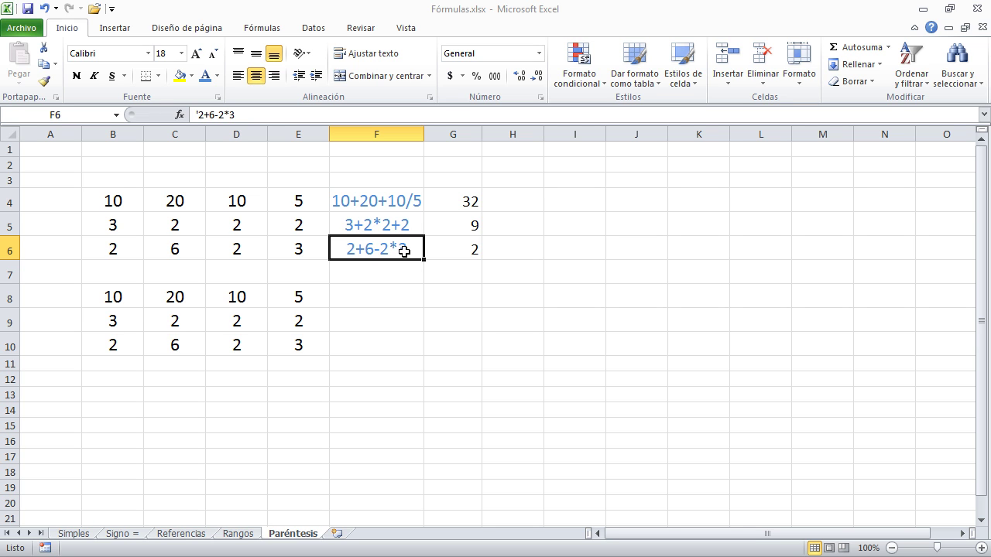
pyautogui.click(383, 230)
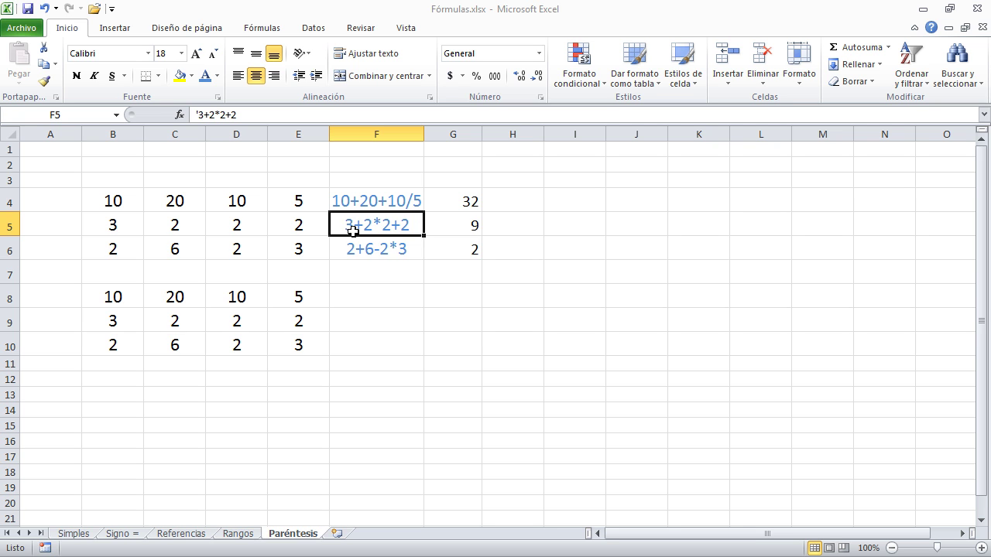
pyautogui.click(467, 225)
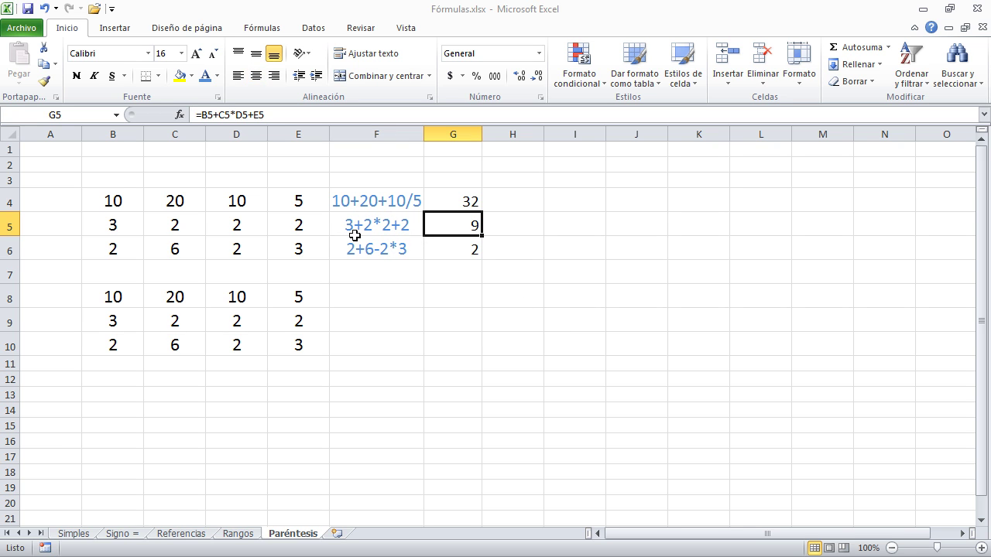
pyautogui.click(375, 249)
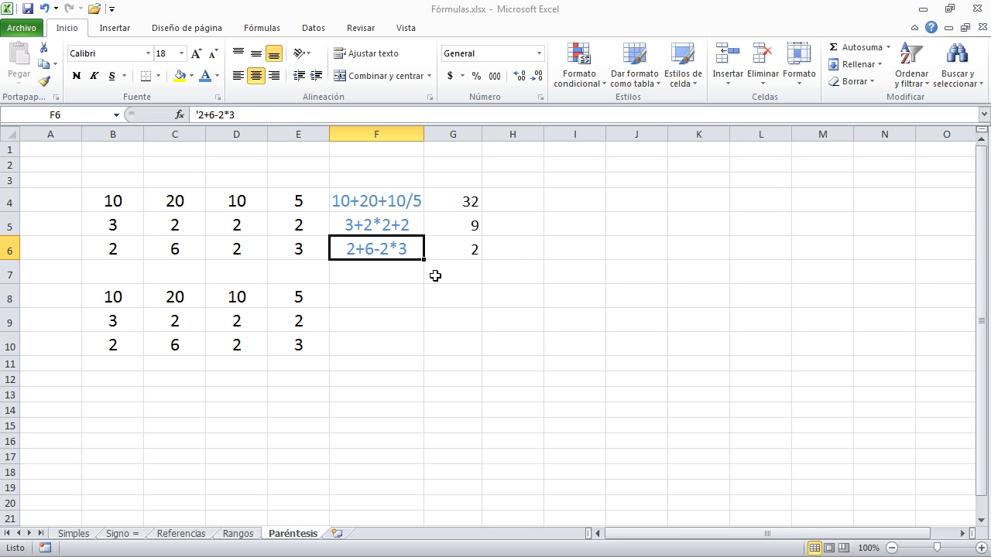
# Point out row 8's values B8 to D8 and the divisor 5 in E8.
pyautogui.click(370, 301)
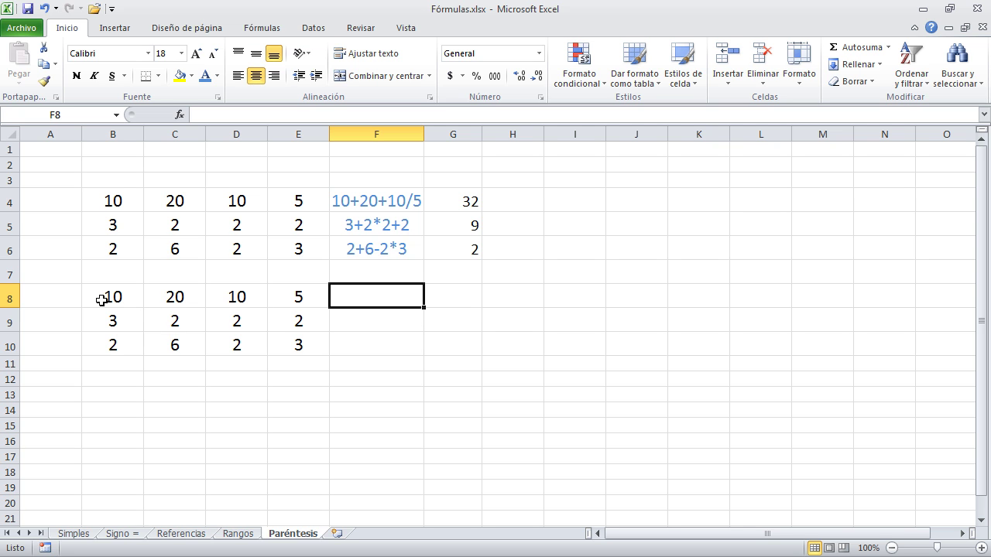
pyautogui.moveTo(101, 301); pyautogui.dragTo(214, 299)
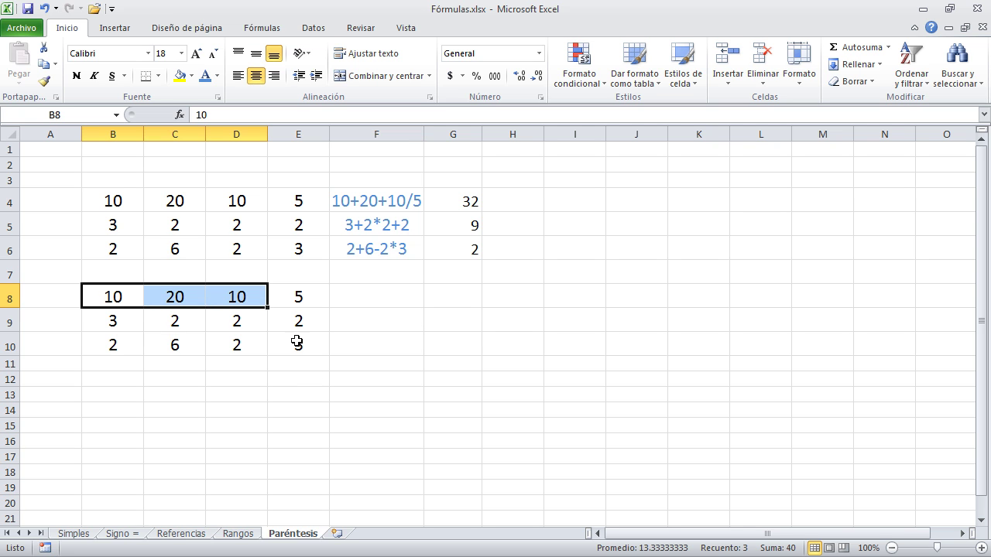
pyautogui.click(308, 298)
pyautogui.click(374, 296)
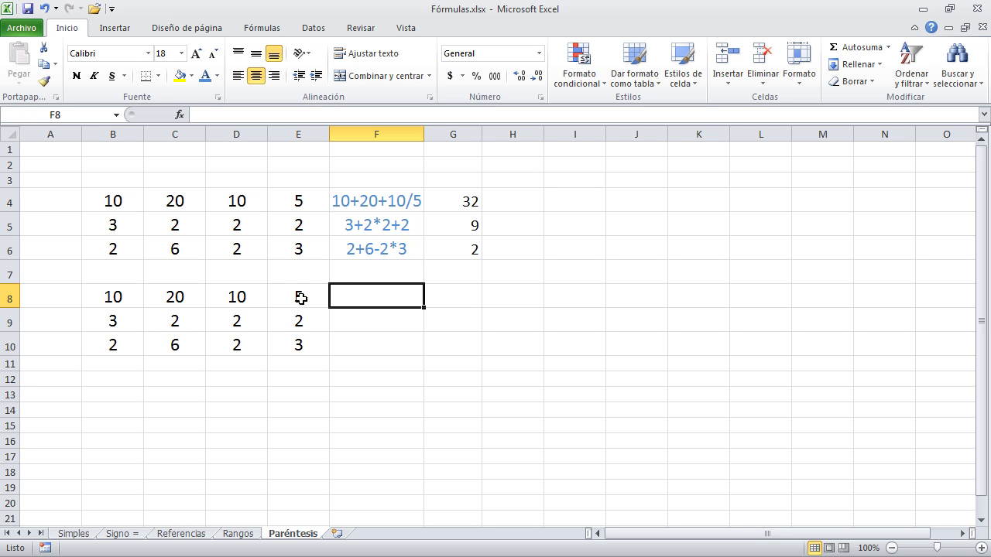
# Enter =(B8+C8+D8)/E8 in G8, giving 8.
pyautogui.click(449, 296)
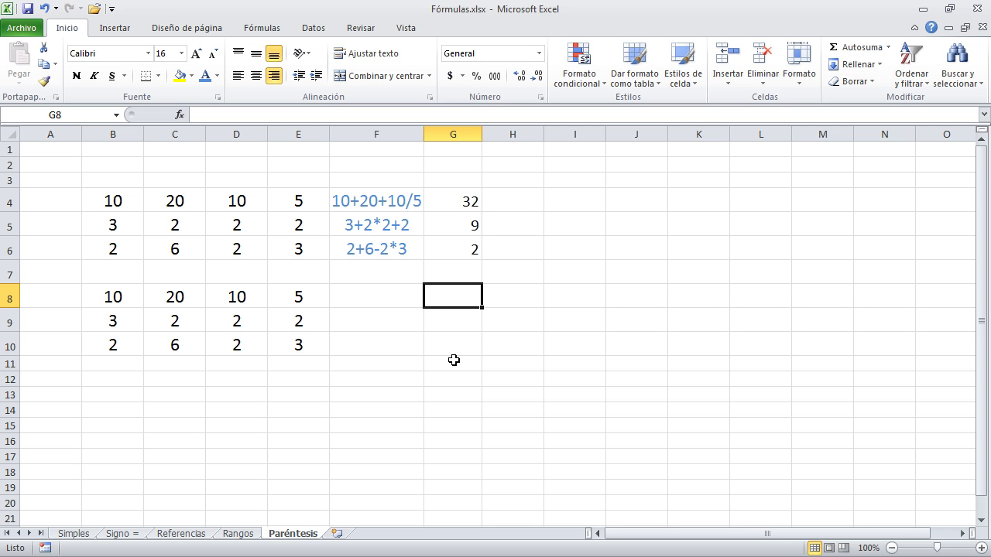
pyautogui.write('=')
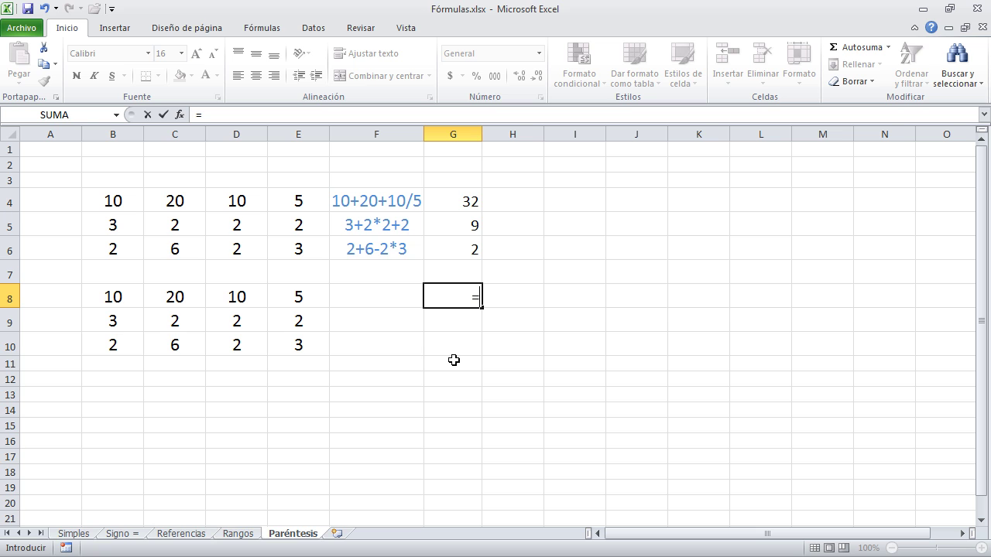
pyautogui.write('(')
pyautogui.click(101, 300)
pyautogui.write('+')
pyautogui.click(173, 300)
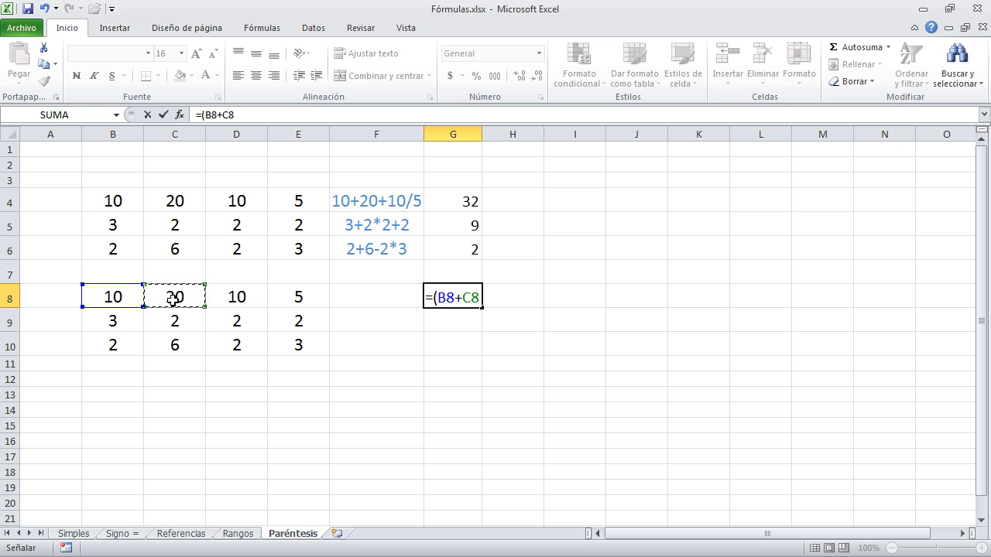
pyautogui.write('+')
pyautogui.click(241, 302)
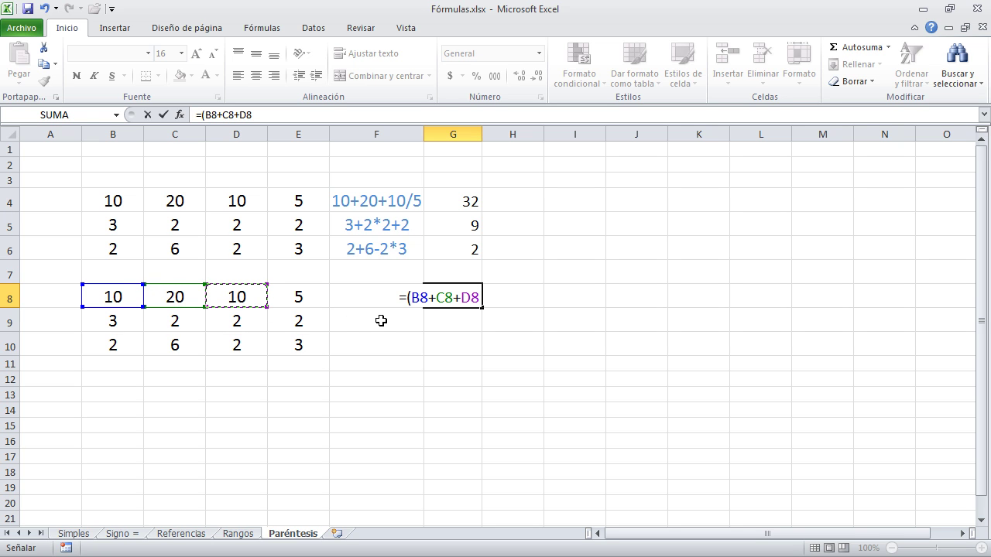
pyautogui.write(')')
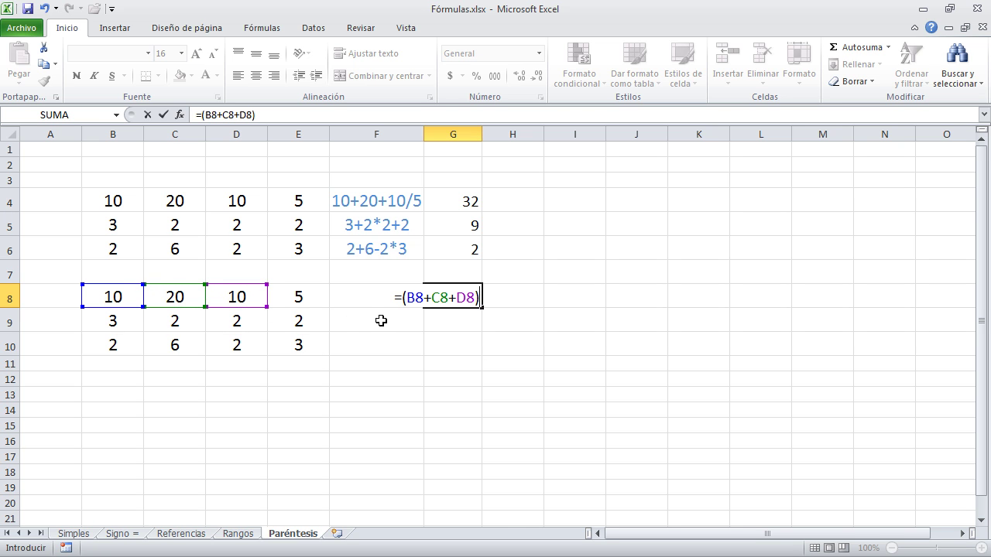
pyautogui.write('/')
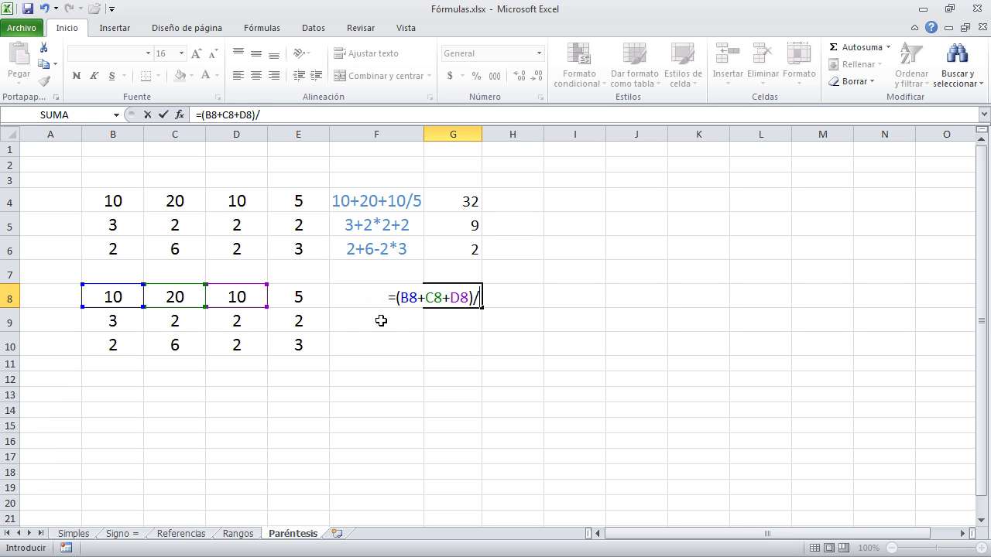
pyautogui.click(314, 303)
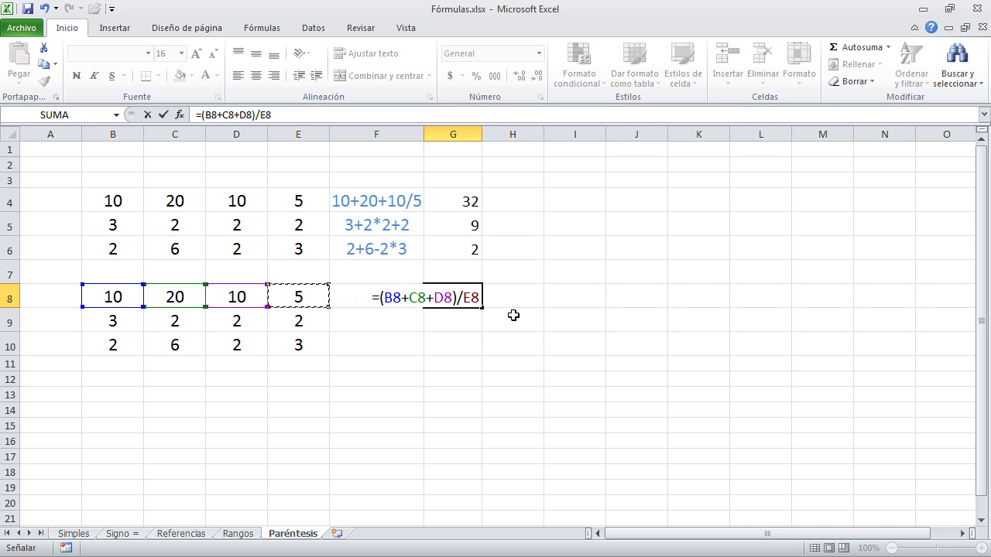
pyautogui.hotkey('ctrl', 'Return')
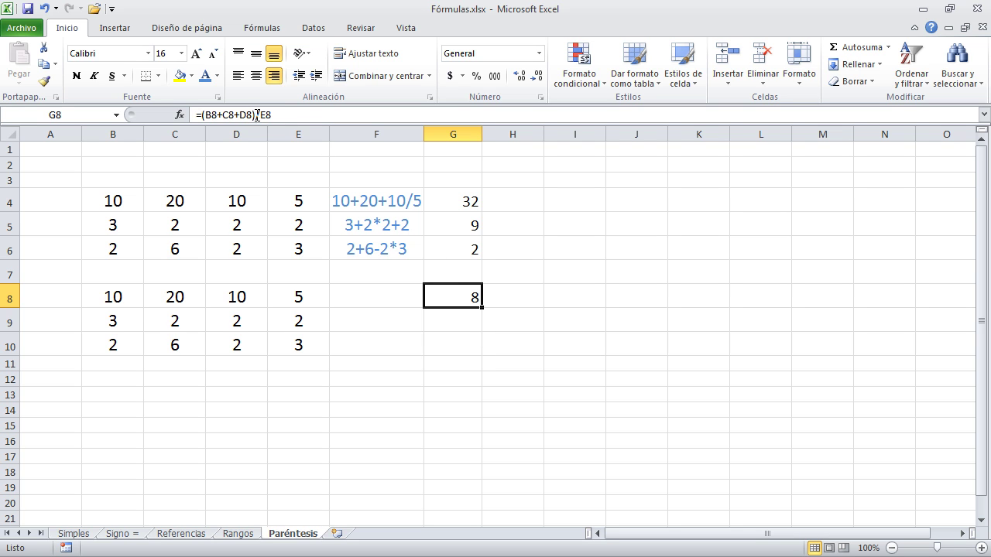
# Highlight the bracketed sum in G8's formula bar, confirm it unchanged, and reselect G8.
pyautogui.moveTo(258, 115); pyautogui.dragTo(201, 114)
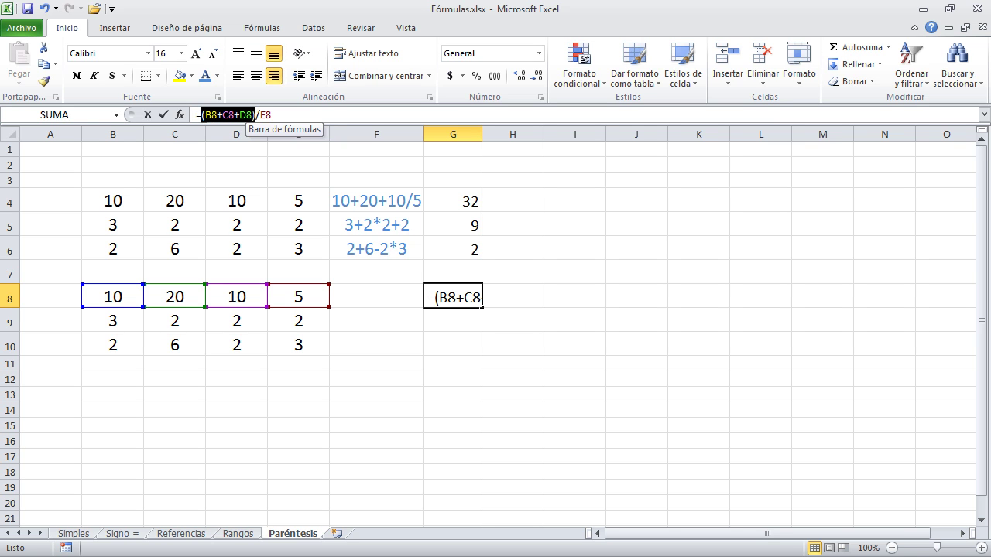
pyautogui.click(307, 122)
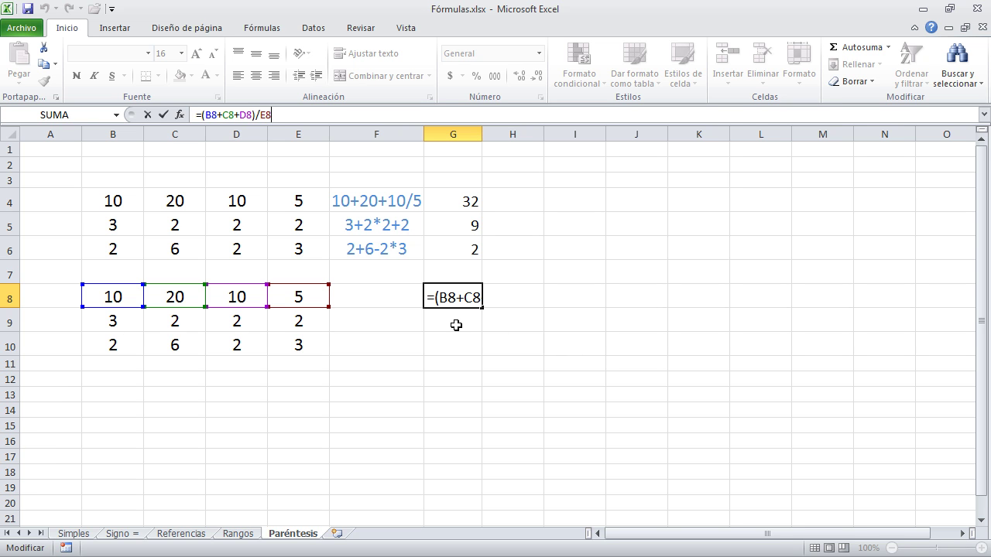
pyautogui.press('Return')
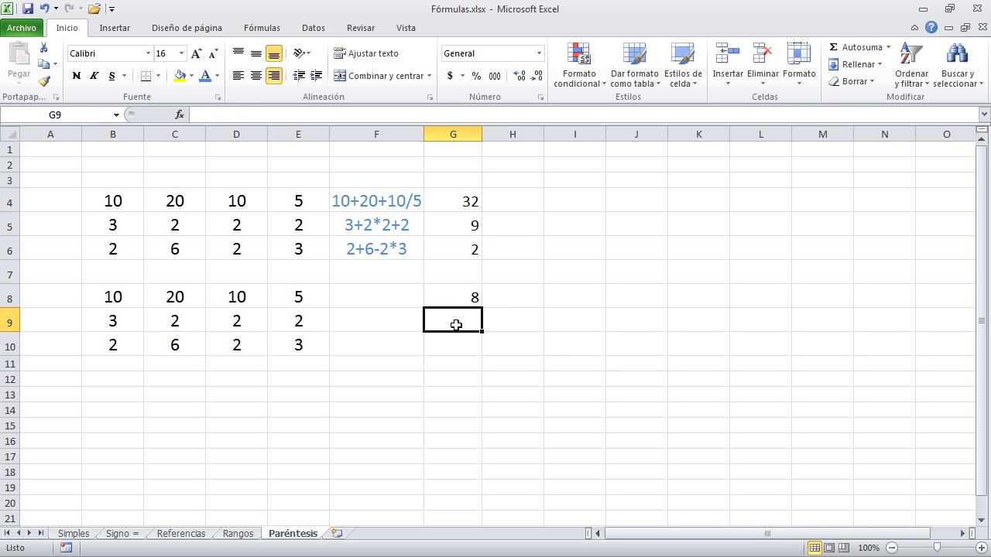
pyautogui.click(457, 297)
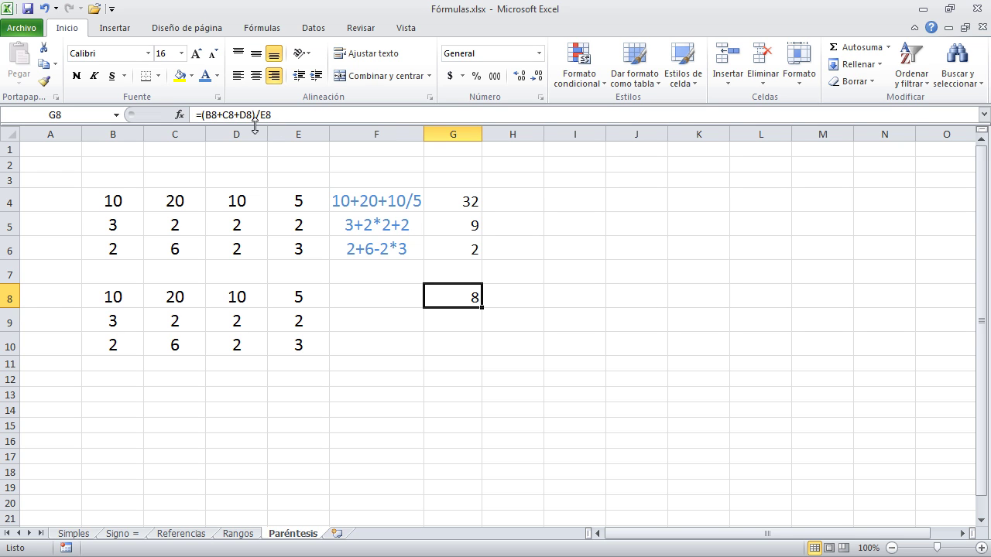
# Highlight the B8+C8+D8 sum and the /E8 divisor, then begin a formula with =( in G9.
pyautogui.moveTo(256, 116); pyautogui.dragTo(202, 116)
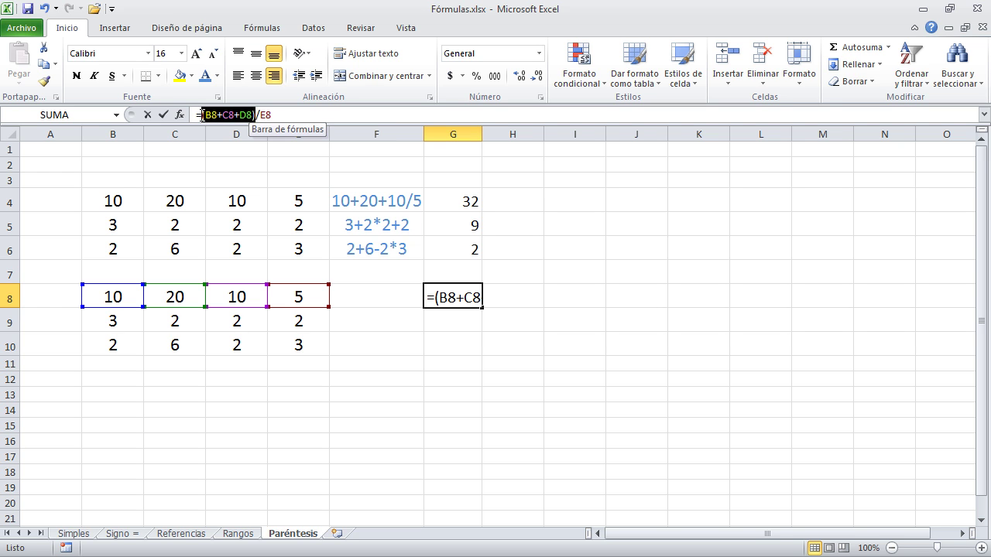
pyautogui.click(273, 114)
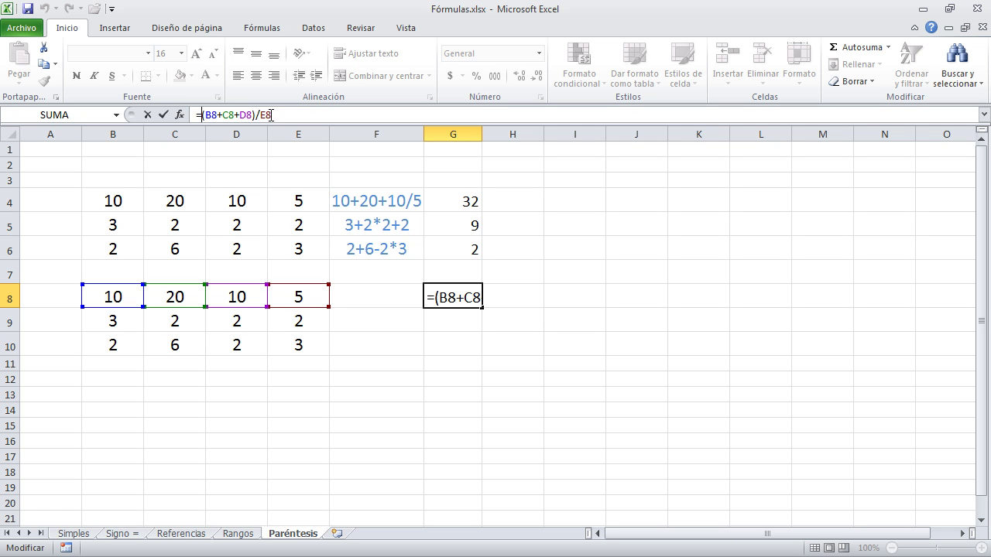
pyautogui.moveTo(260, 115); pyautogui.dragTo(271, 116)
pyautogui.click(294, 116)
pyautogui.press('Return')
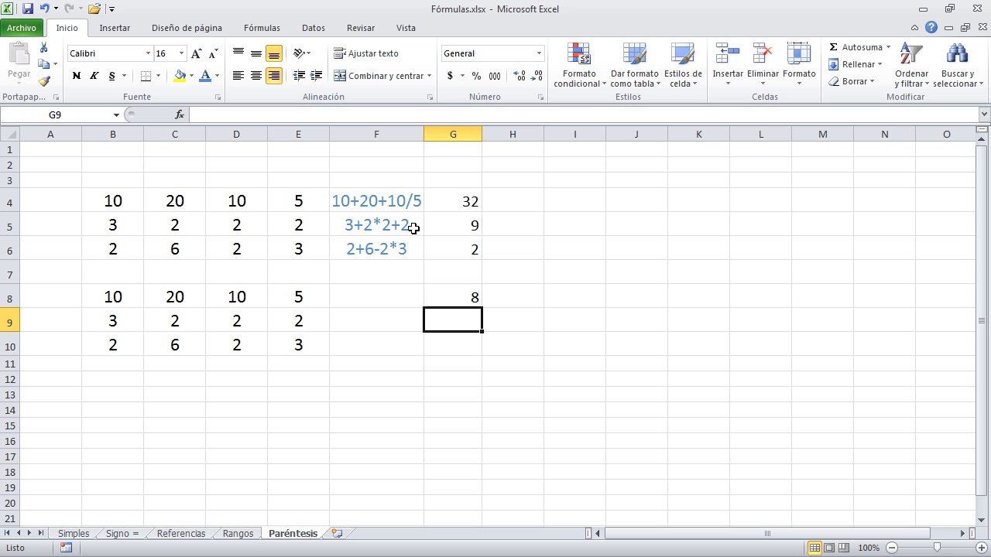
pyautogui.write('=')
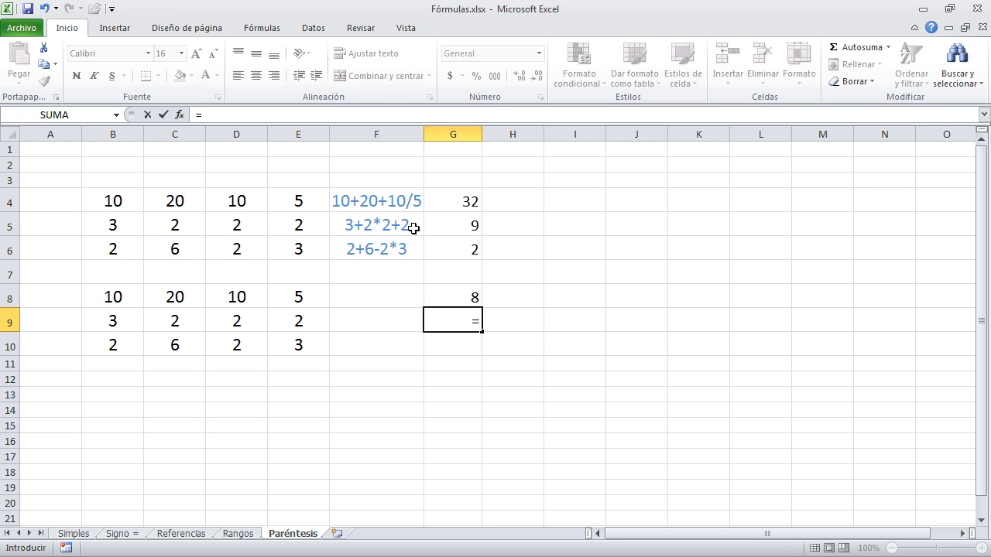
pyautogui.write('(')
# Build G9's formula as (B9+C9)*D9) with an extra closing bracket and try to commit it.
pyautogui.click(113, 323)
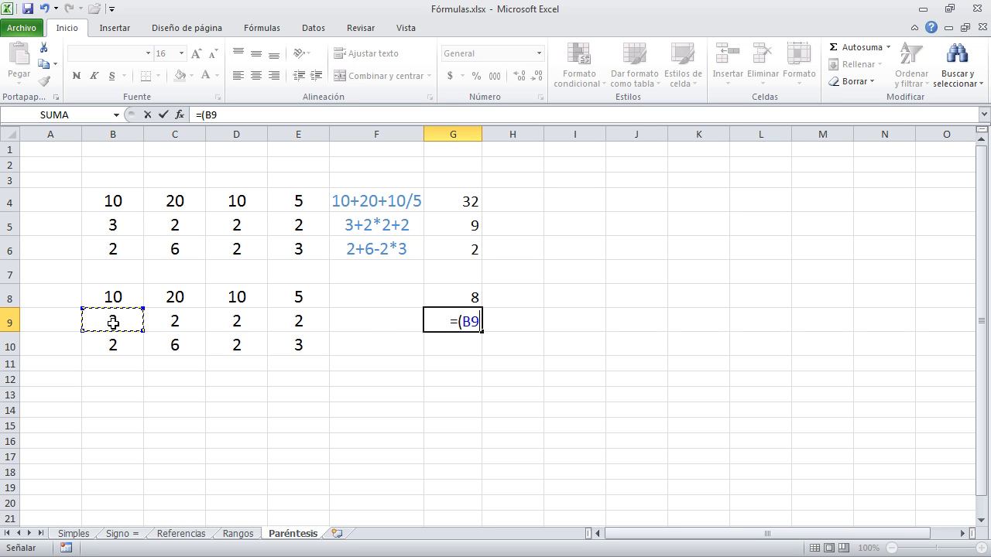
pyautogui.write('+')
pyautogui.click(171, 325)
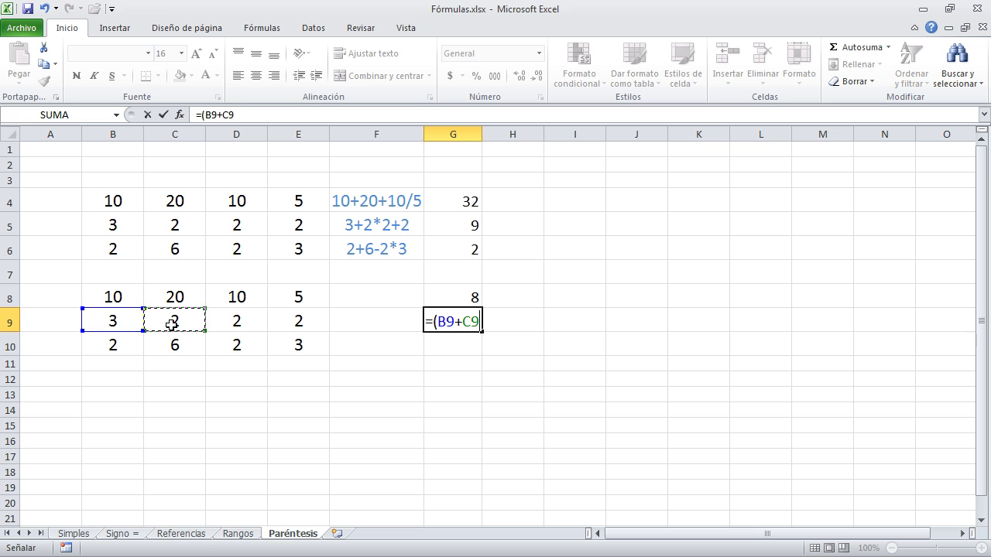
pyautogui.write(')')
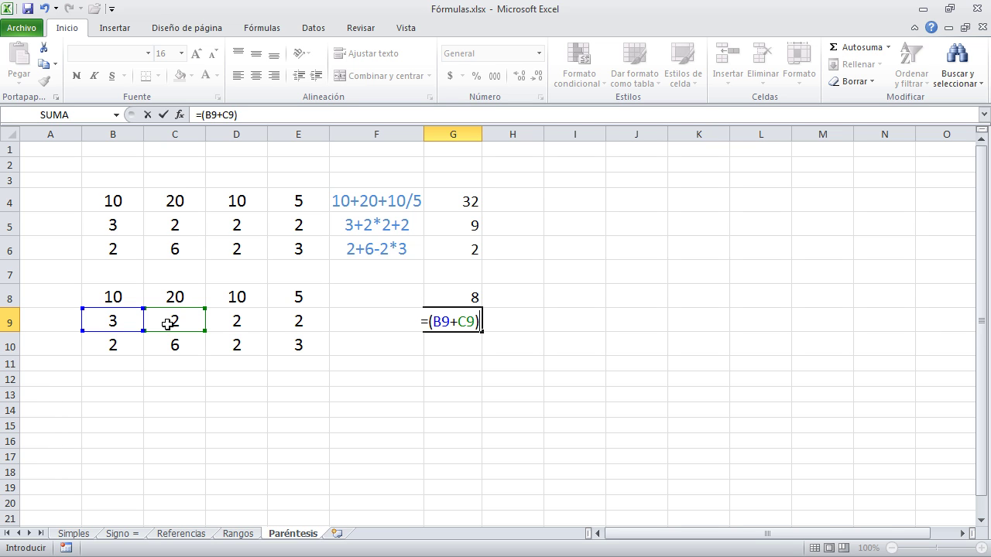
pyautogui.write('*')
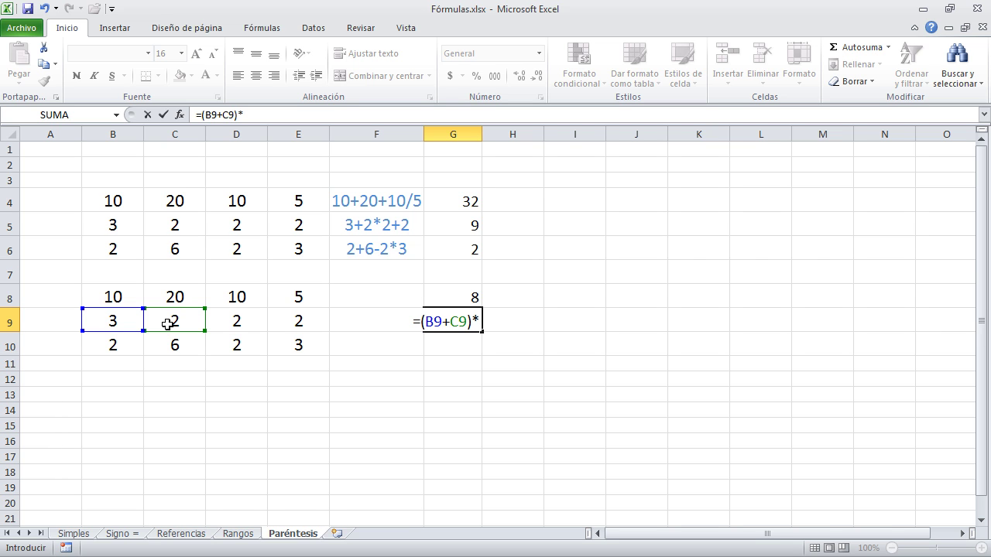
pyautogui.click(236, 324)
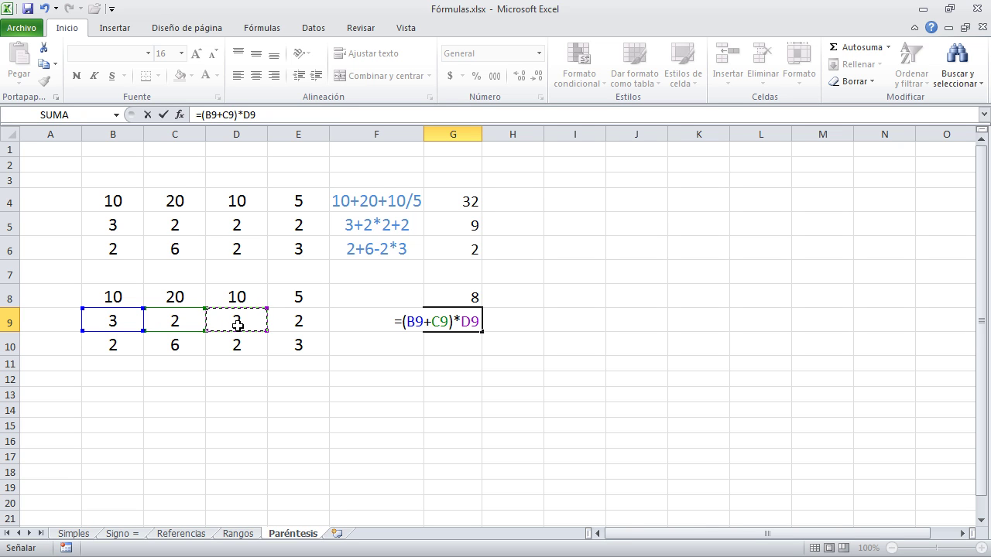
pyautogui.write(')')
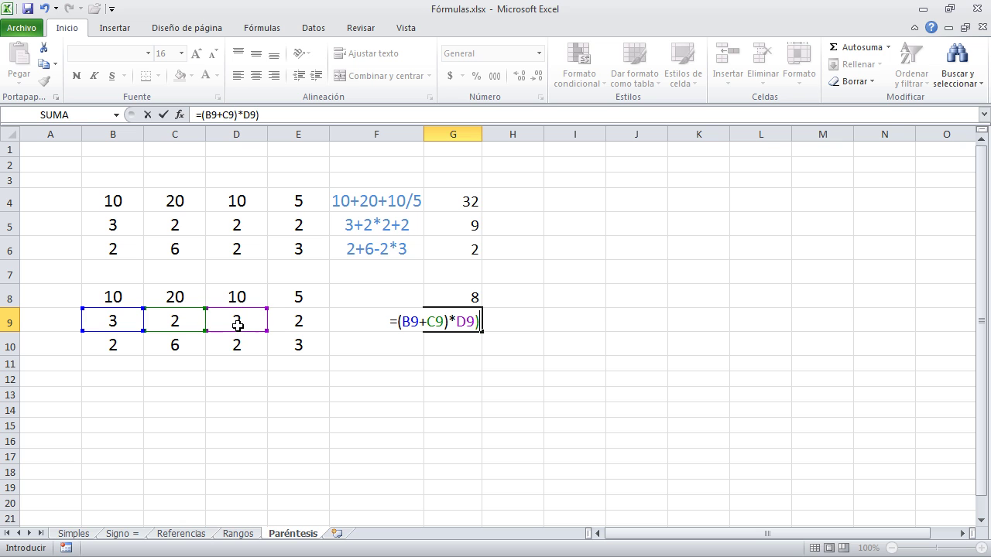
pyautogui.press('Return')
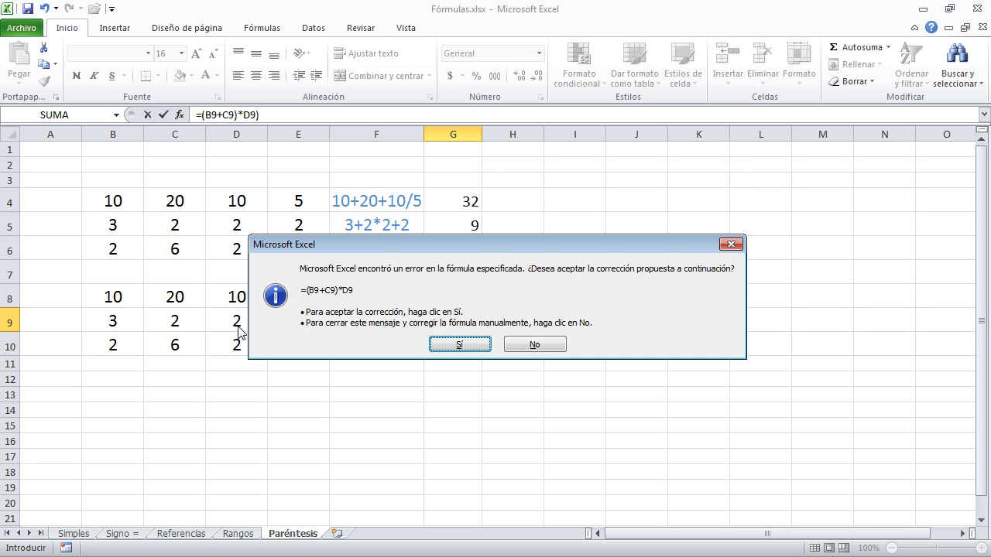
# Decline Excel's proposed =(B9+C9)*D9 correction, keeping G9 in edit mode.
pyautogui.press('Escape')
pyautogui.write('(')
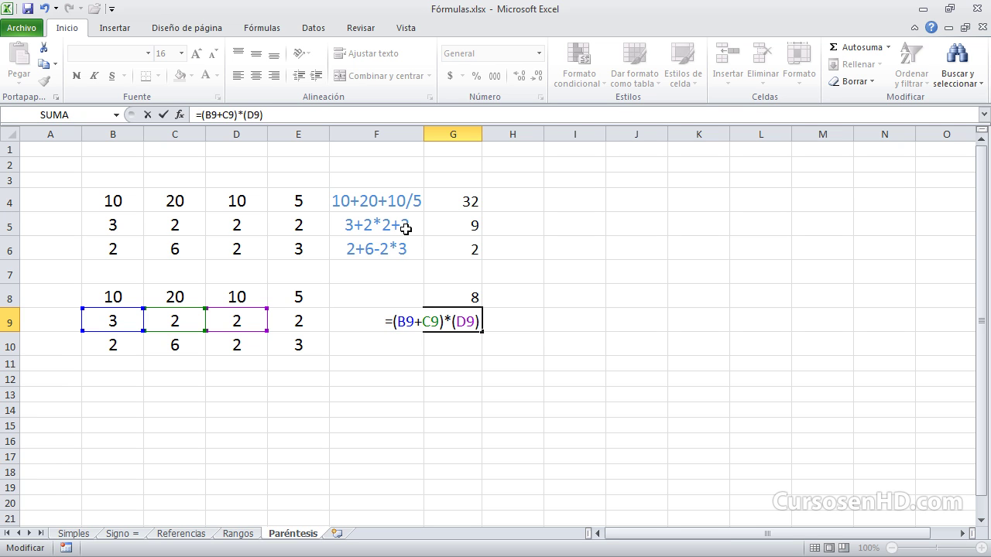
# Complete G9 as =((B9+C9)*(D9))+E9, returning 12.
pyautogui.click(456, 321)
pyautogui.moveTo(480, 321); pyautogui.dragTo(393, 321)
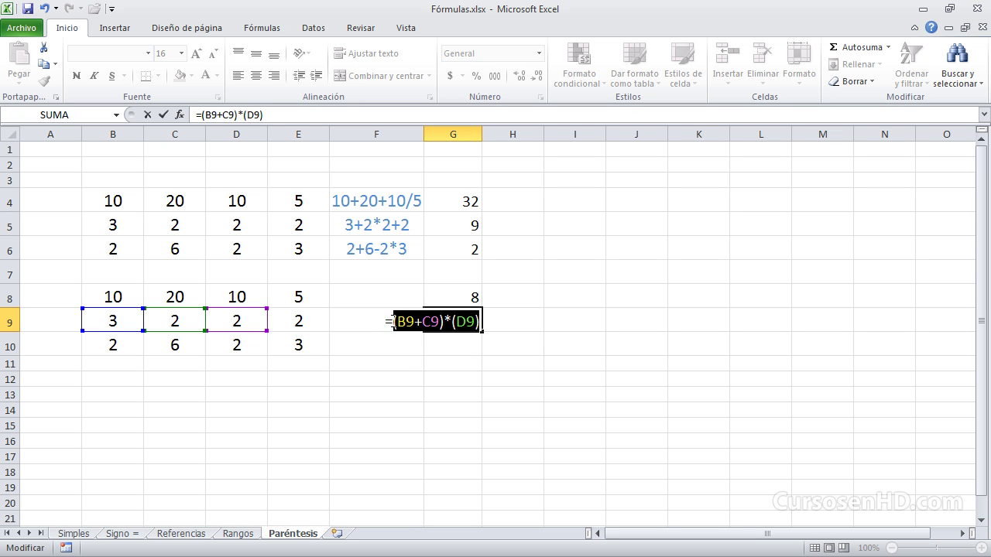
pyautogui.click(393, 321)
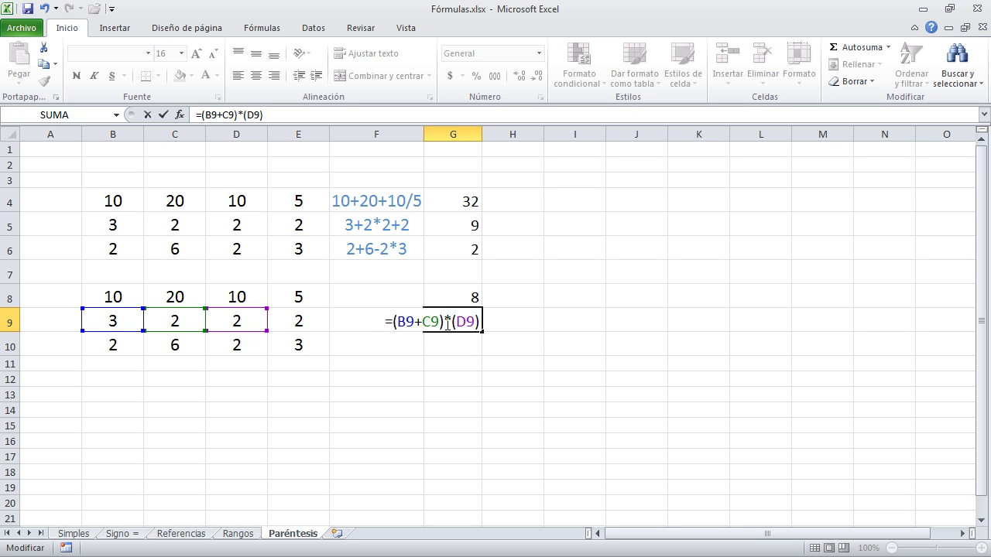
pyautogui.write('(D9')
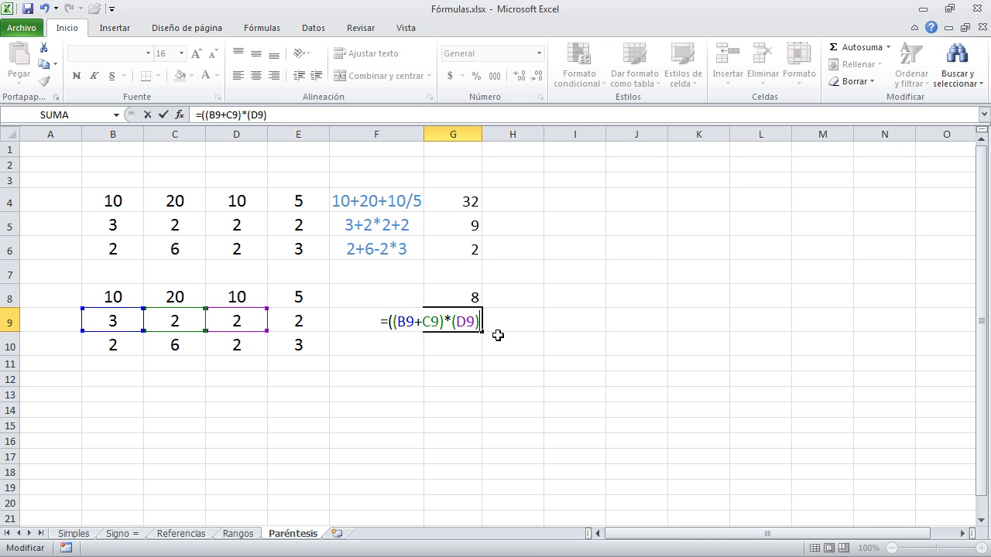
pyautogui.write(')')
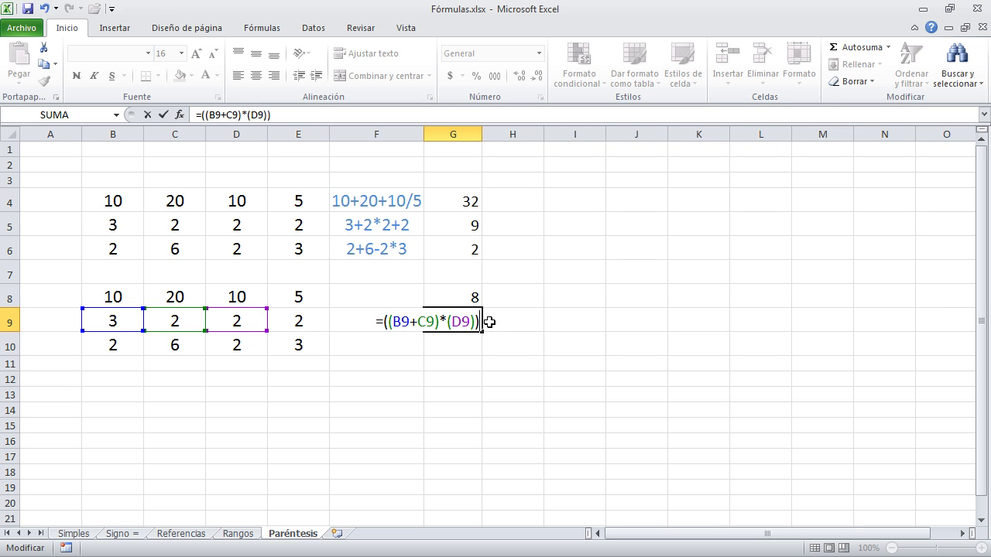
pyautogui.write('+')
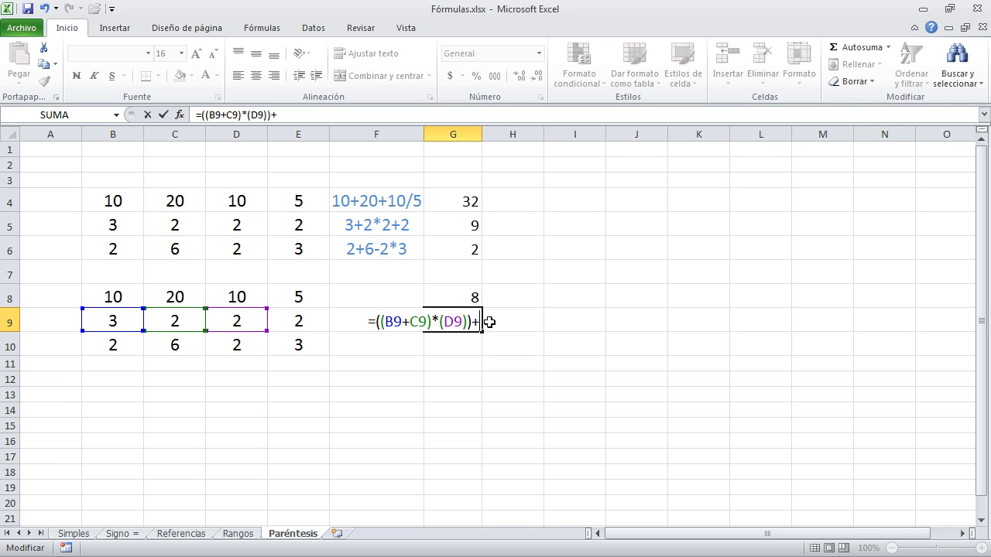
pyautogui.click(302, 321)
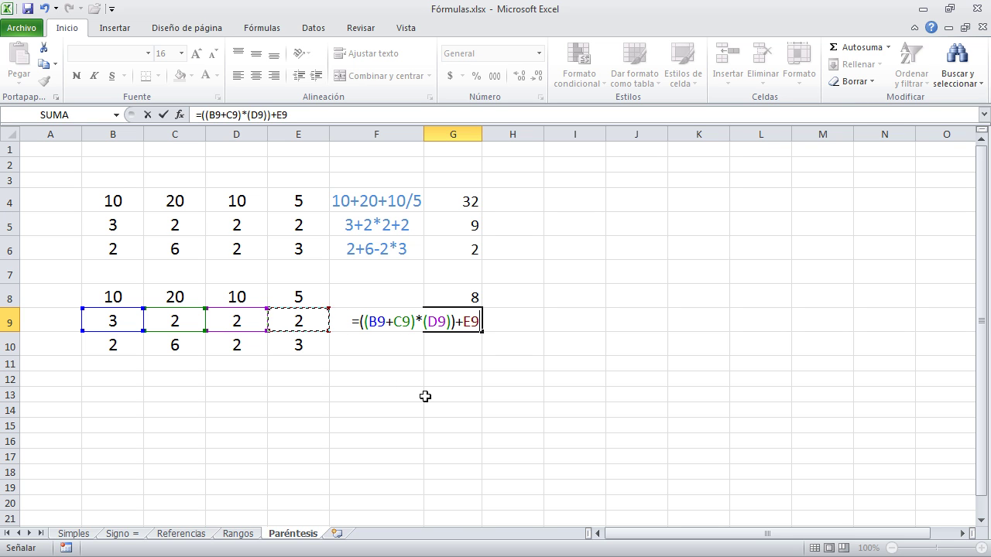
pyautogui.press('Return')
pyautogui.press('Up')
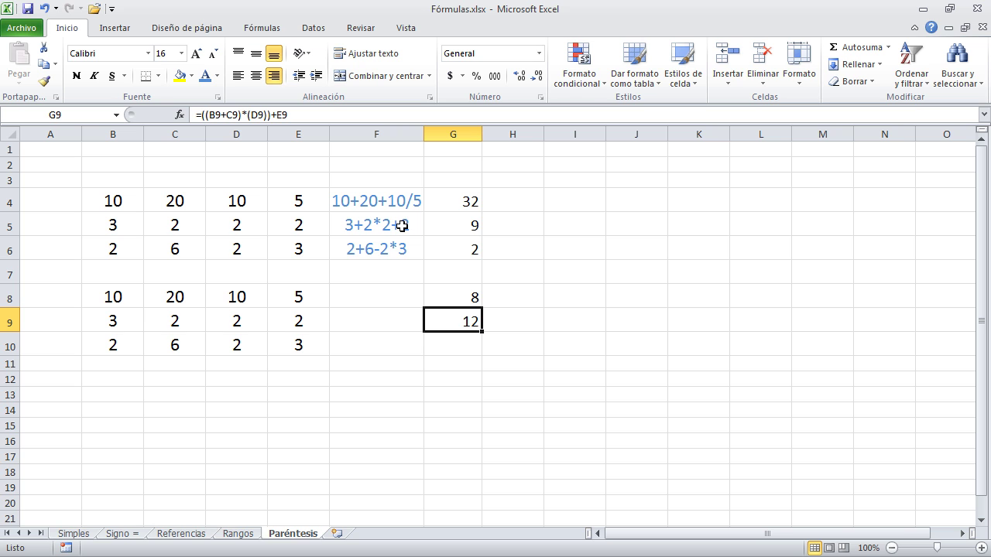
# Delete the brackets around D9, leaving G9 as =((B9+C9)*D9)+E9.
pyautogui.click(321, 114)
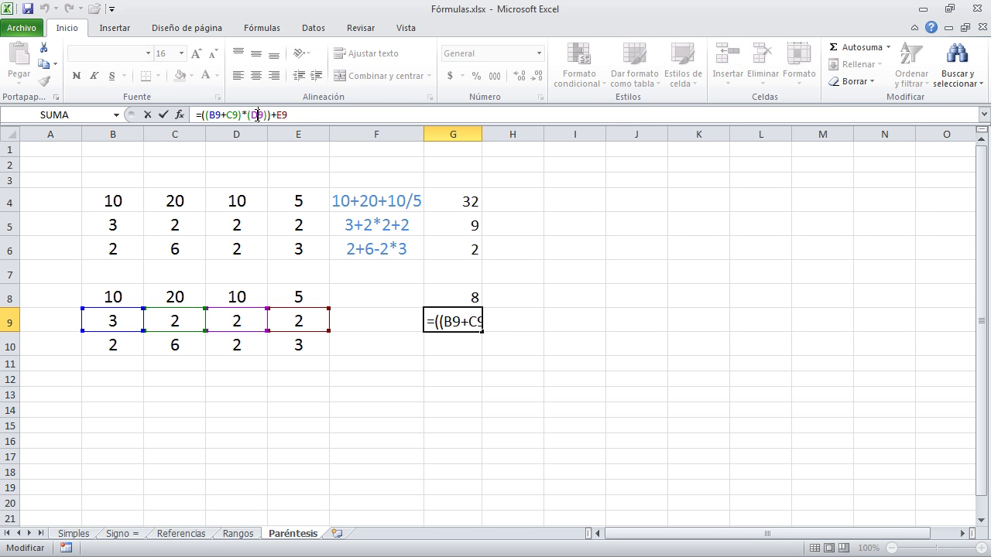
pyautogui.press('Left')
pyautogui.press('Left')
pyautogui.press('Left')
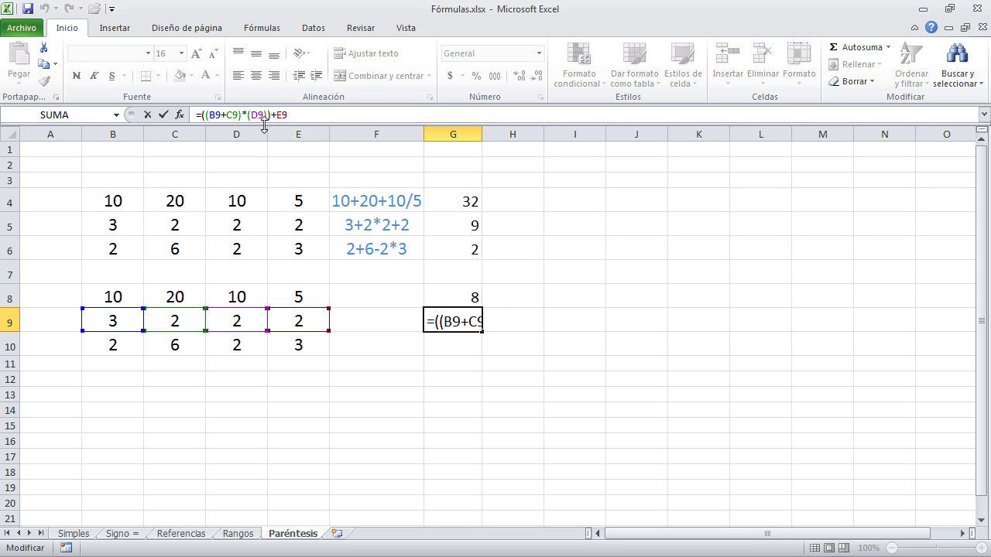
pyautogui.press('BackSpace')
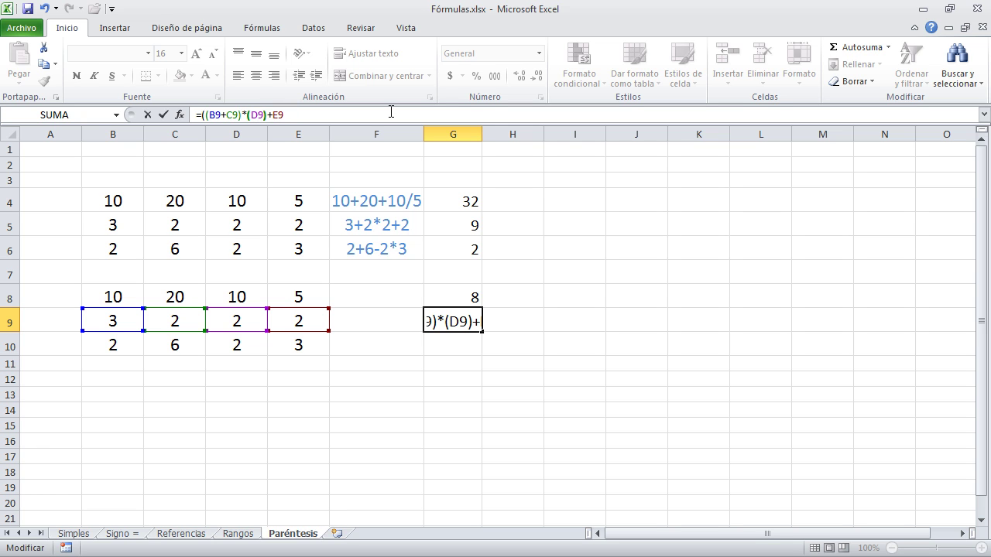
pyautogui.press('Left')
pyautogui.press('Left')
pyautogui.press('BackSpace')
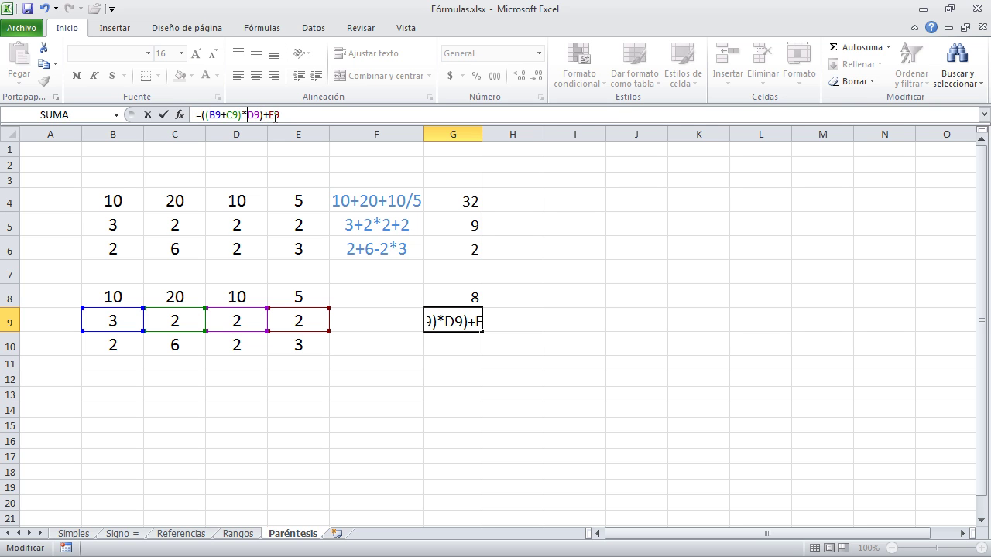
pyautogui.press('Return')
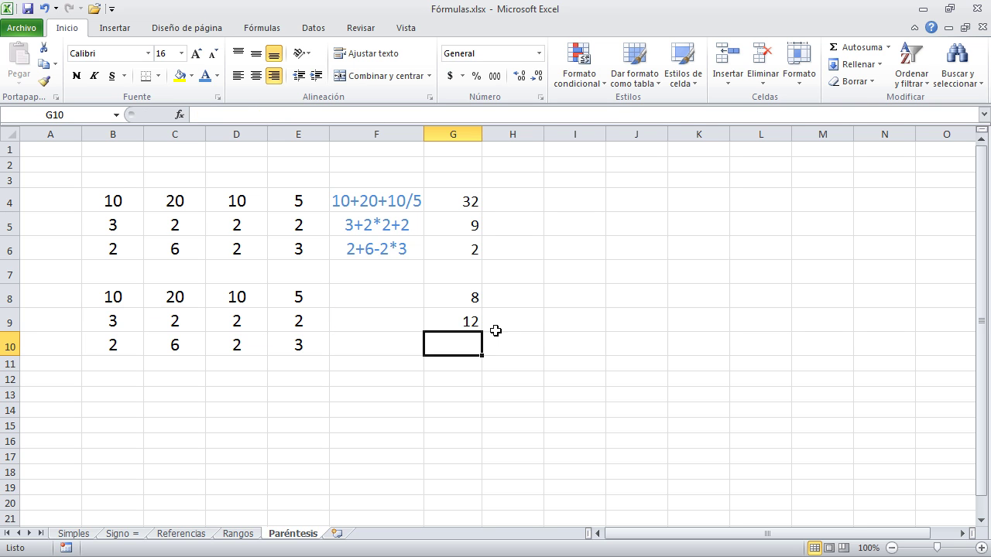
pyautogui.click(467, 323)
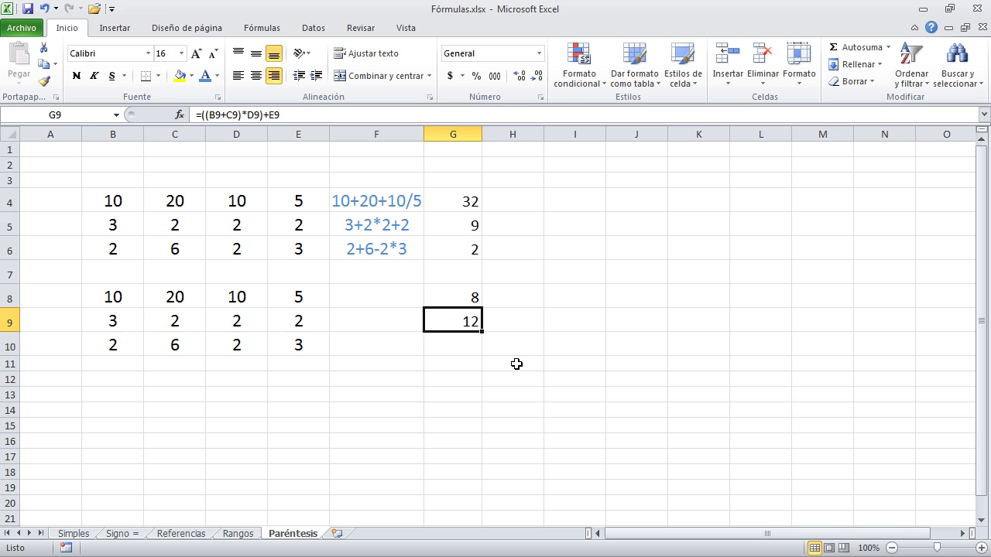
# Delete the redundant outer brackets from G9's formula.
pyautogui.click(239, 114)
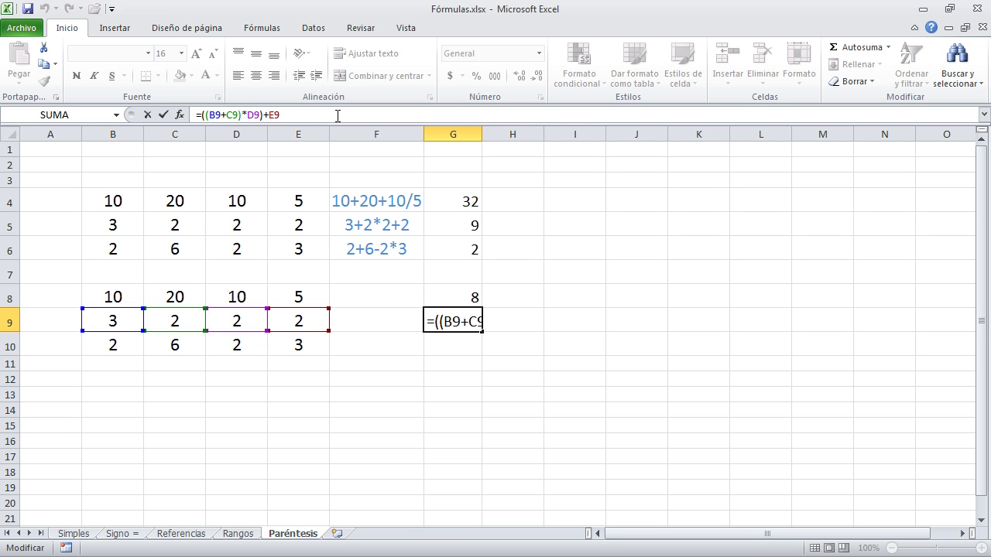
pyautogui.press('BackSpace')
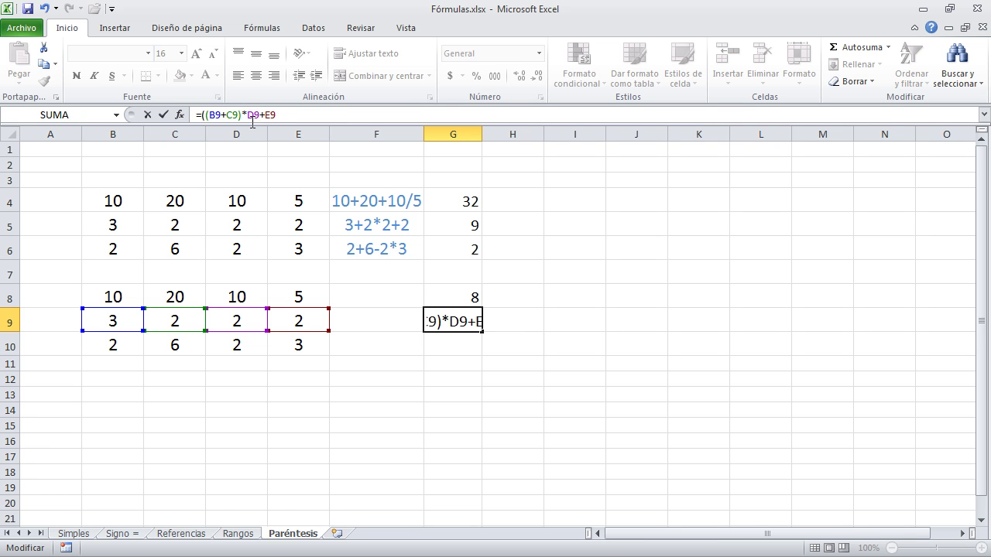
pyautogui.press('Home')
pyautogui.press('Right')
pyautogui.press('Delete')
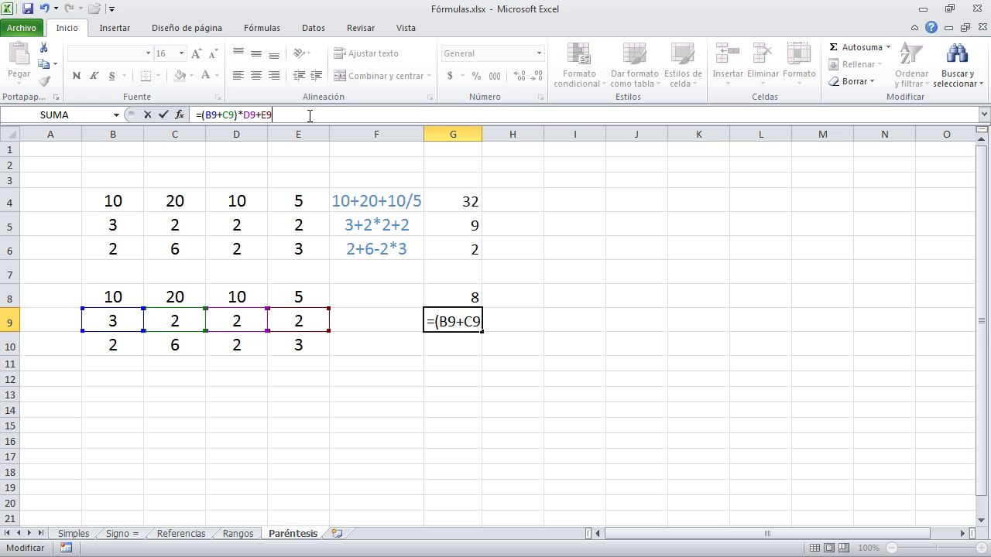
# Highlight the (B9+C9) group and the multiplication sign, then commit =(B9+C9)*D9+E9.
pyautogui.moveTo(238, 114); pyautogui.dragTo(202, 115)
pyautogui.click(217, 114)
pyautogui.moveTo(239, 114); pyautogui.dragTo(244, 115)
pyautogui.click(263, 115)
pyautogui.press('Return')
pyautogui.click(467, 322)
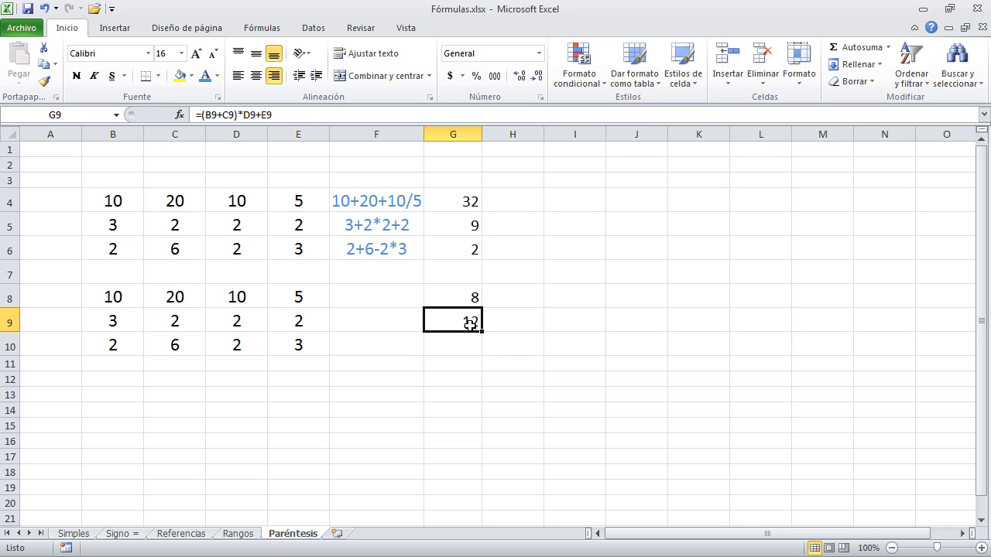
pyautogui.click(294, 112)
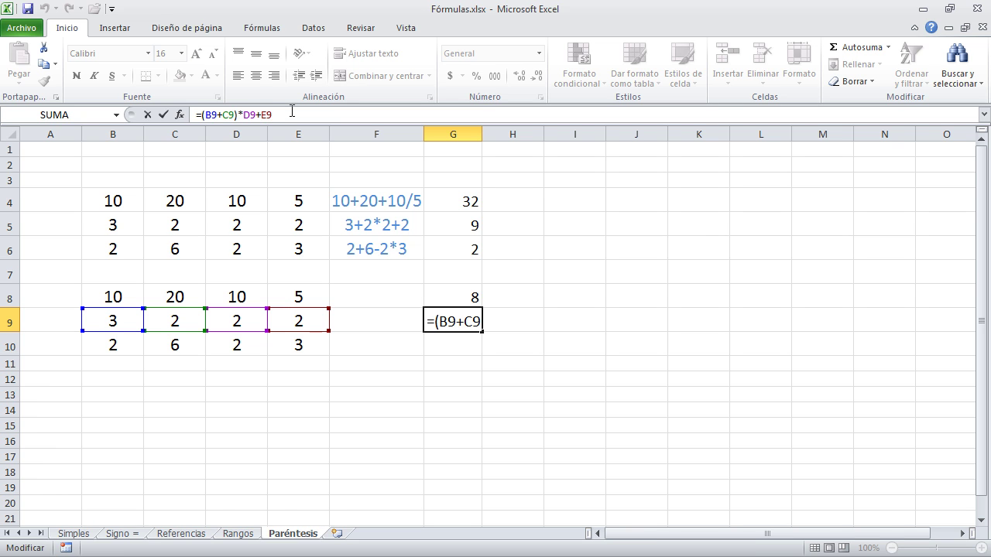
pyautogui.click(242, 115)
pyautogui.moveTo(239, 115); pyautogui.dragTo(201, 115)
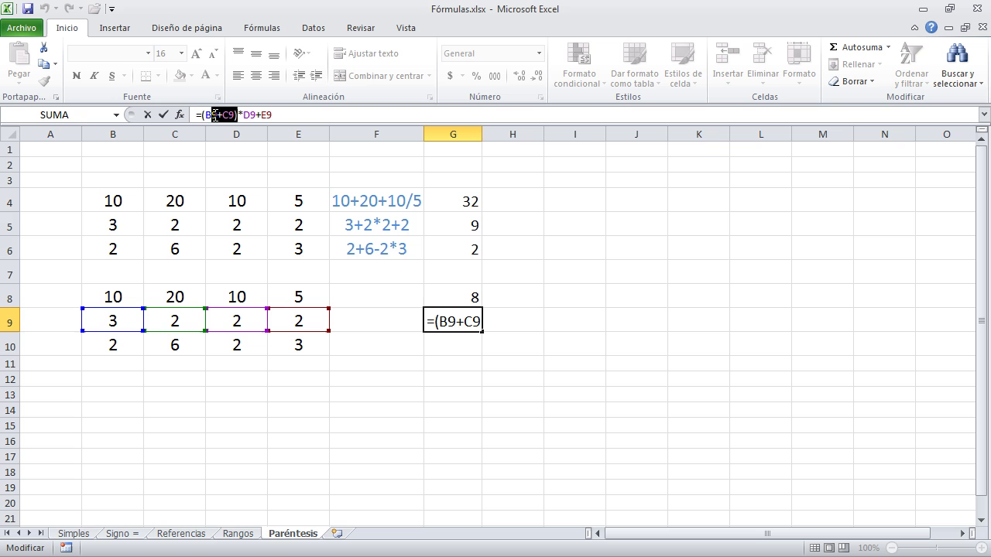
pyautogui.click(301, 117)
pyautogui.press('Return')
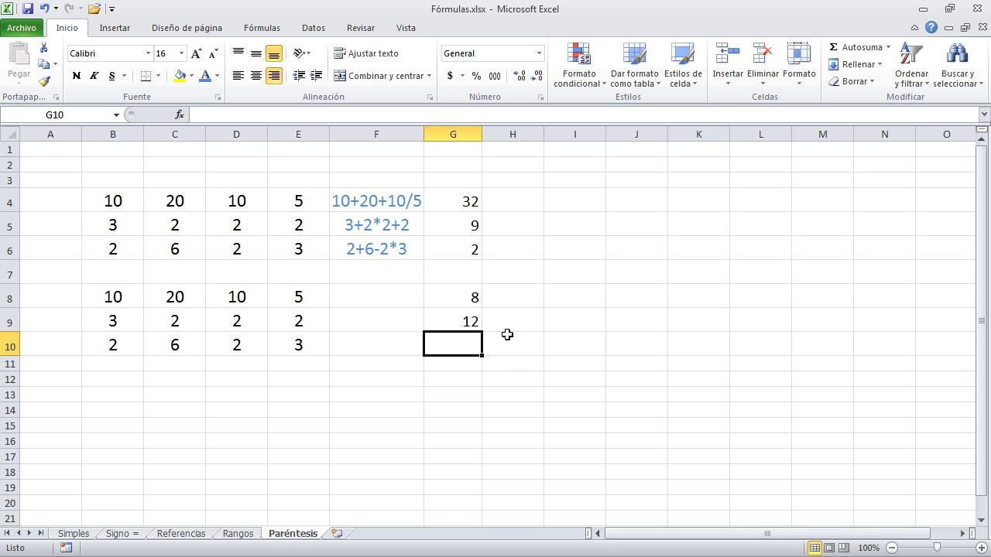
pyautogui.click(461, 298)
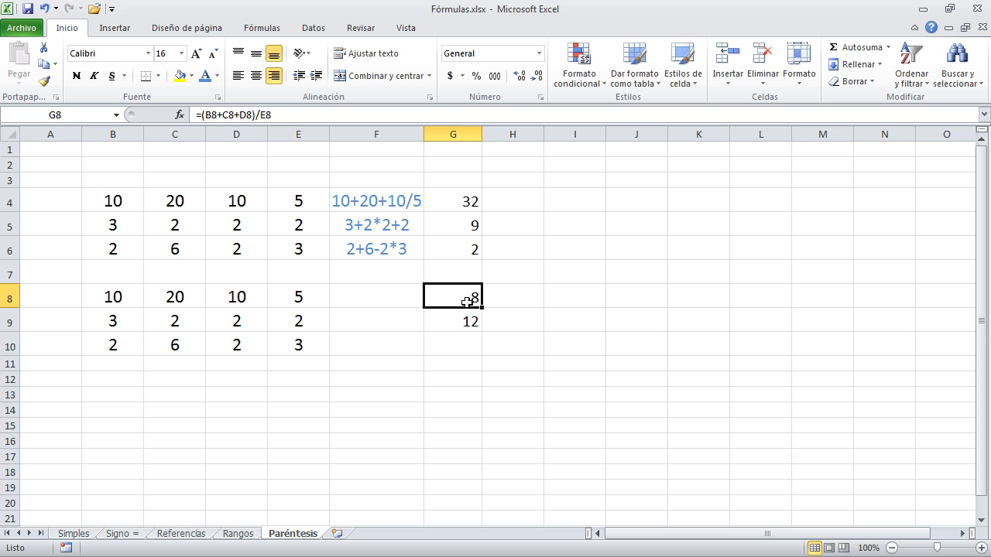
pyautogui.click(365, 253)
pyautogui.click(361, 223)
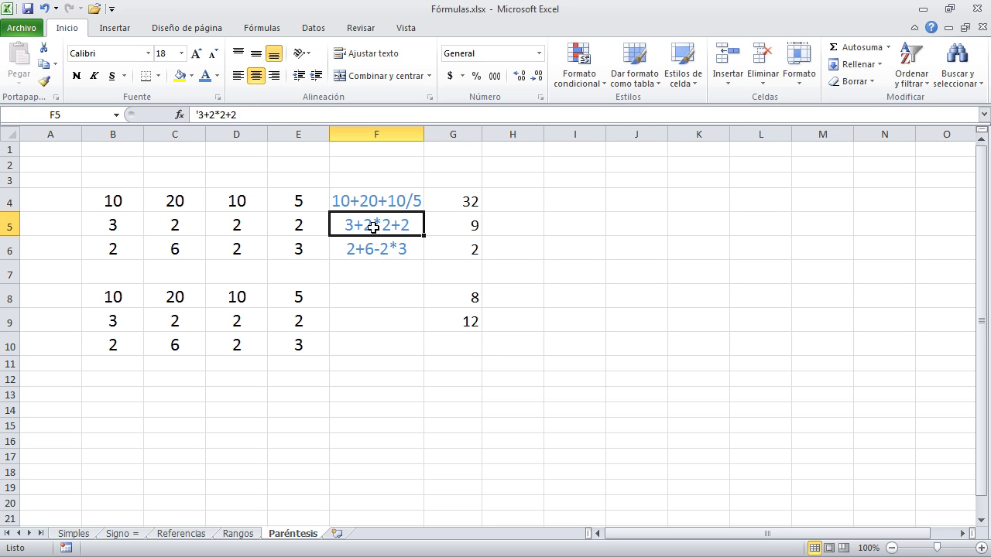
pyautogui.click(378, 199)
pyautogui.click(380, 223)
pyautogui.hotkey('ctrl', 'Left')
pyautogui.press('Up')
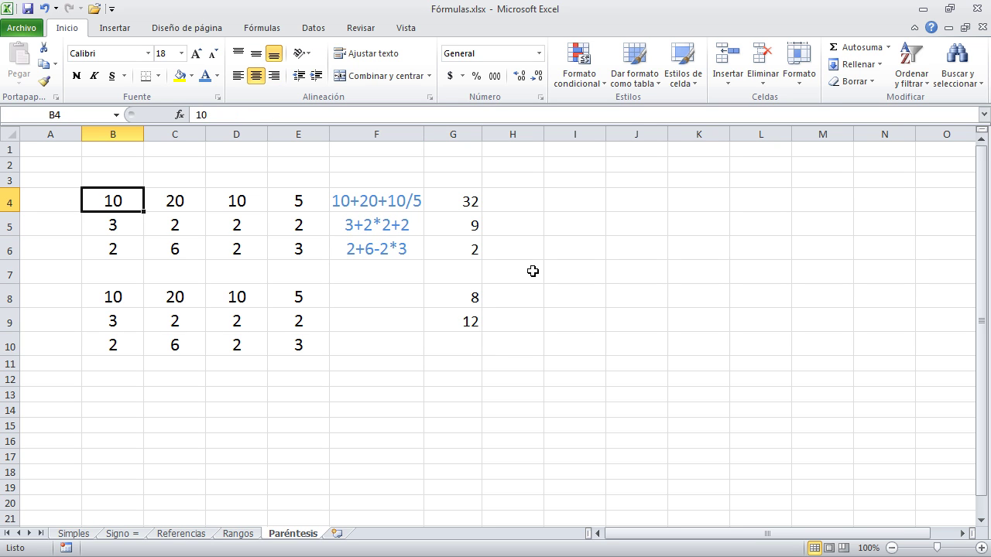